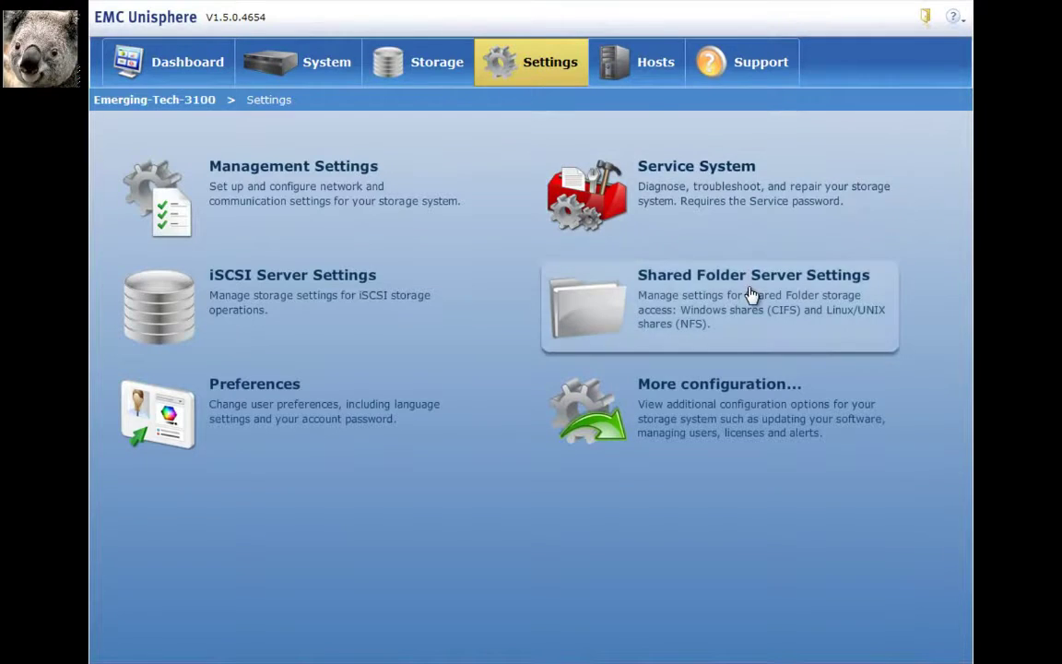
Open Shared Folder Server Settings and launch the Add Shared Folder Server wizard
{"action": "left_click", "coordinate": [750, 293]}
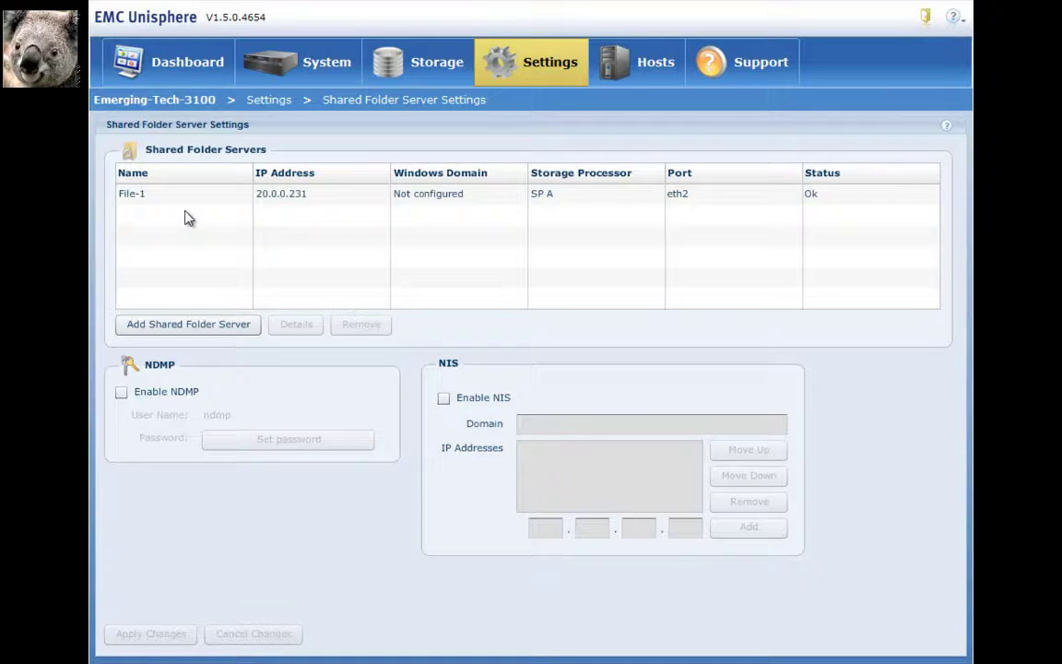
{"action": "left_click", "coordinate": [201, 325]}
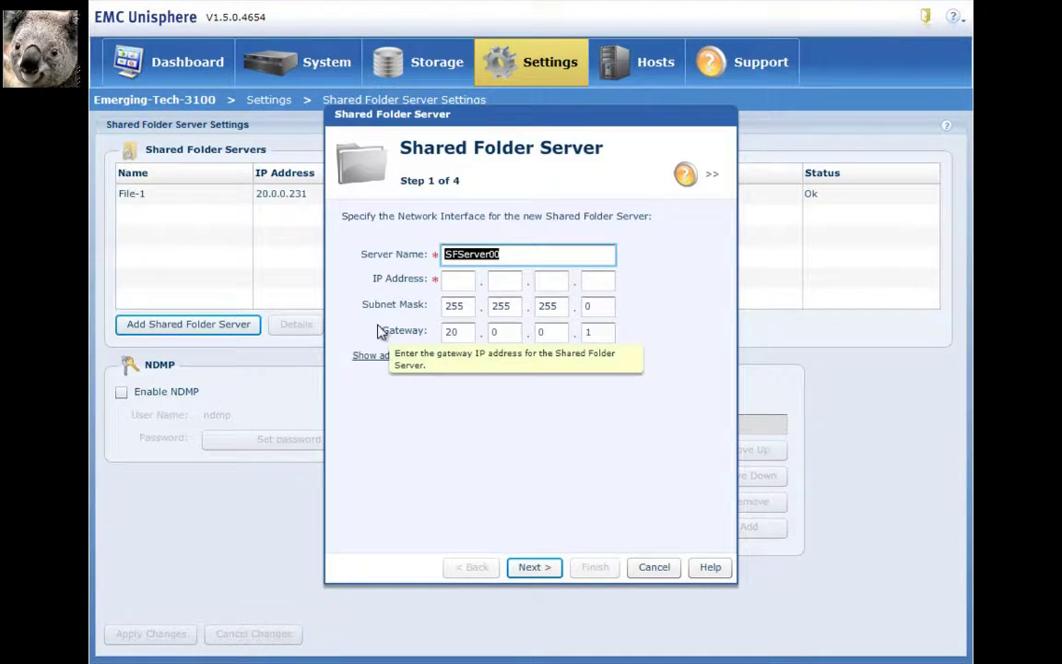
Name the new server File-2 and give it IP address 10.242.27.241
{"action": "type", "text": "File-2"}
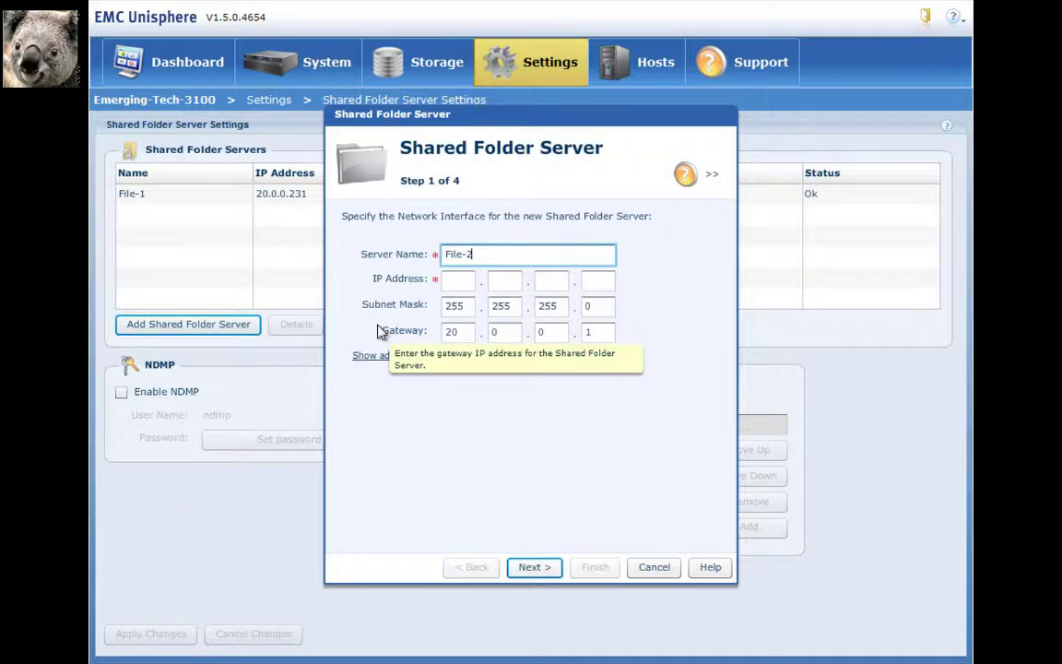
{"action": "left_click", "coordinate": [467, 281]}
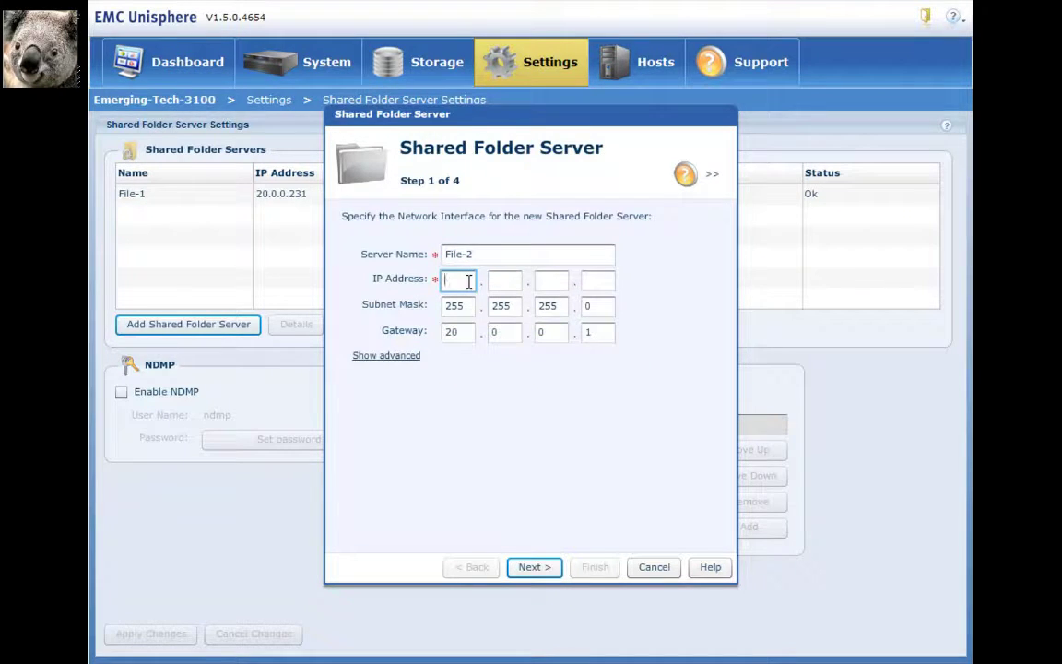
{"action": "type", "text": "10"}
{"action": "key", "text": "Tab"}
{"action": "type", "text": "24"}
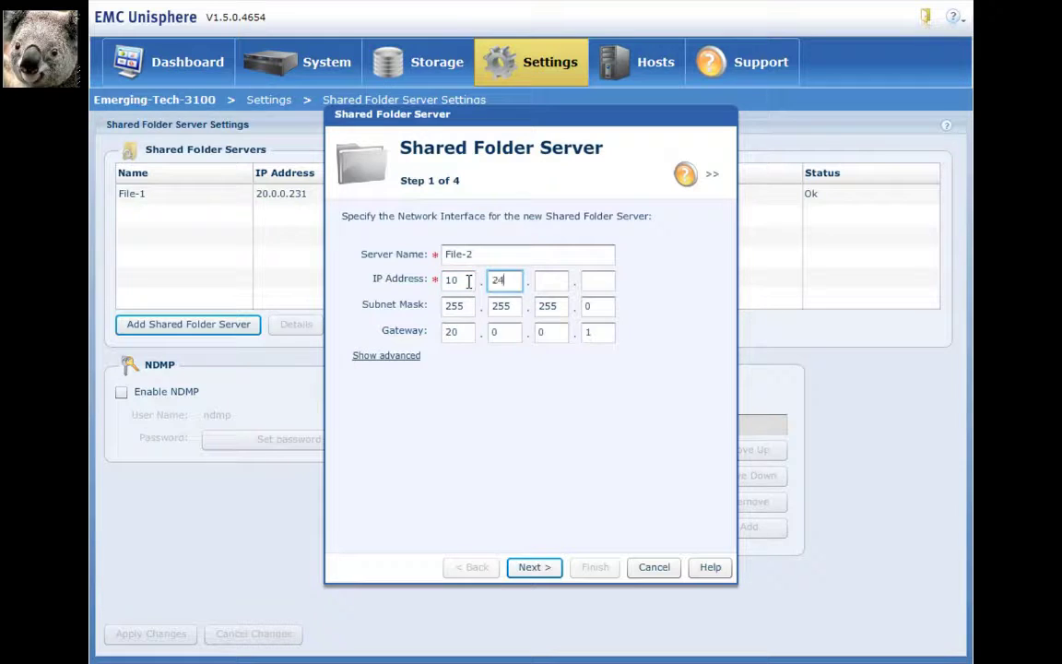
{"action": "type", "text": "2"}
{"action": "key", "text": "Tab"}
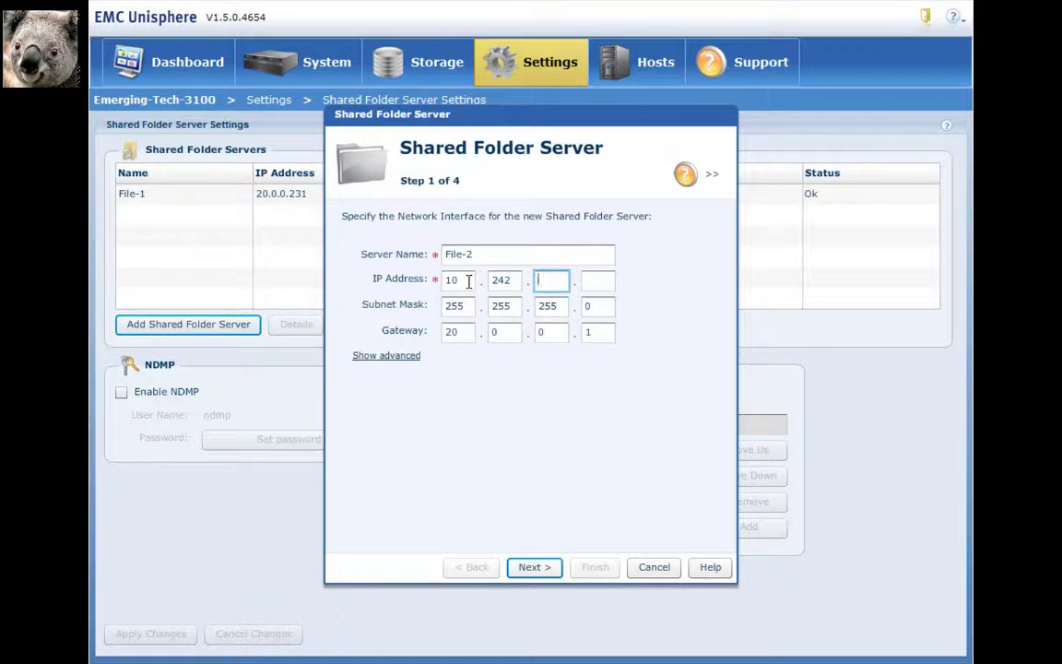
{"action": "type", "text": "27"}
{"action": "key", "text": "Tab"}
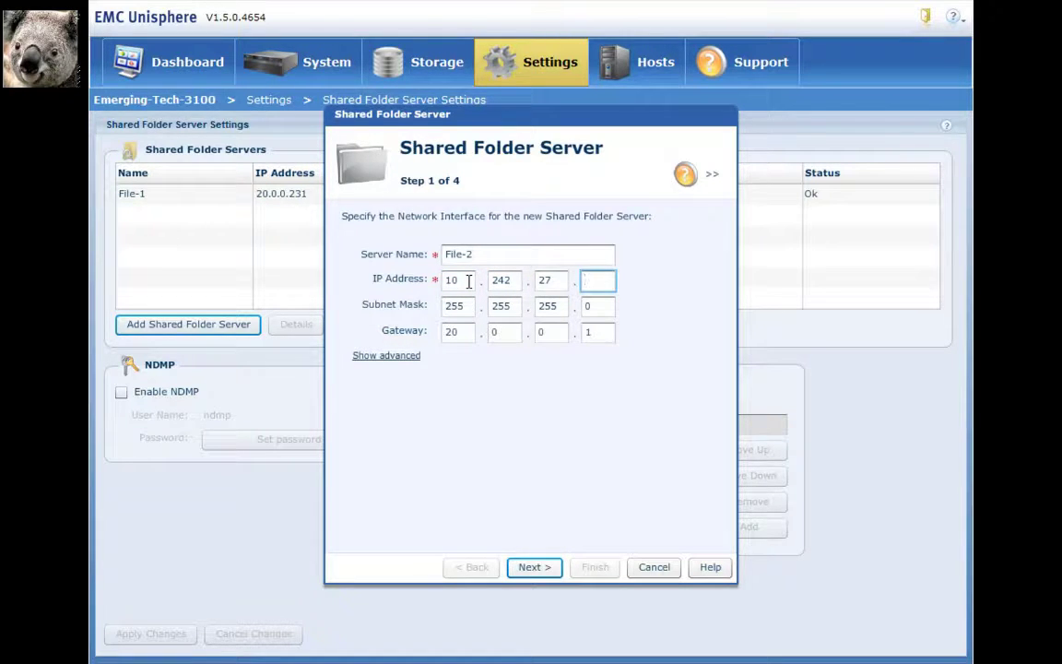
{"action": "type", "text": "241"}
Set the server's gateway to 10.242.27.1
{"action": "double_click", "coordinate": [466, 331]}
{"action": "type", "text": "10"}
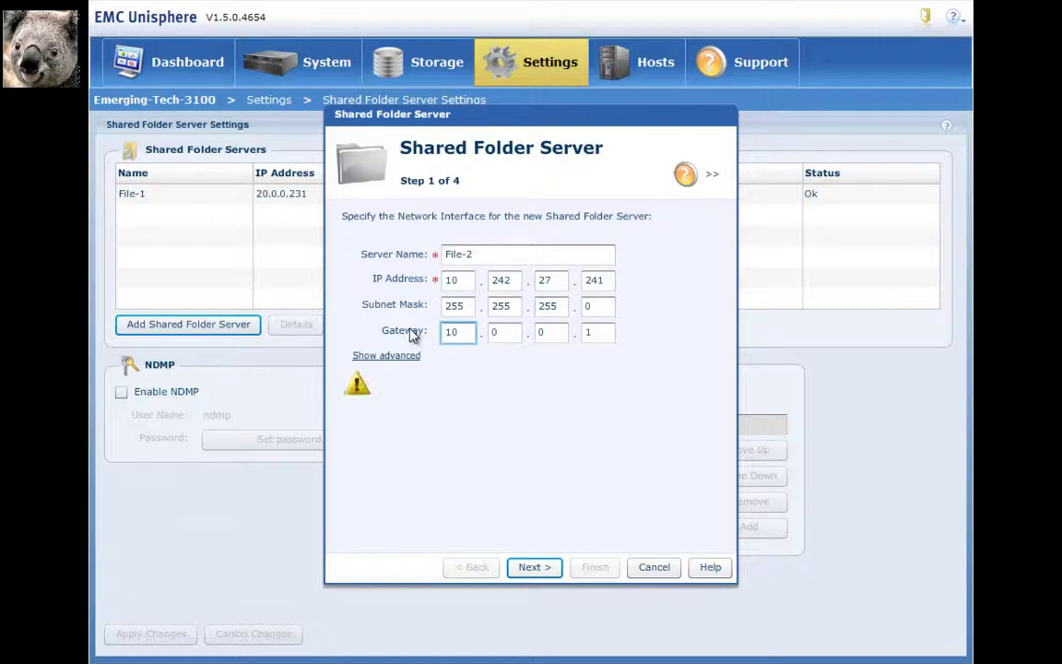
{"action": "key", "text": "Tab"}
{"action": "type", "text": "242"}
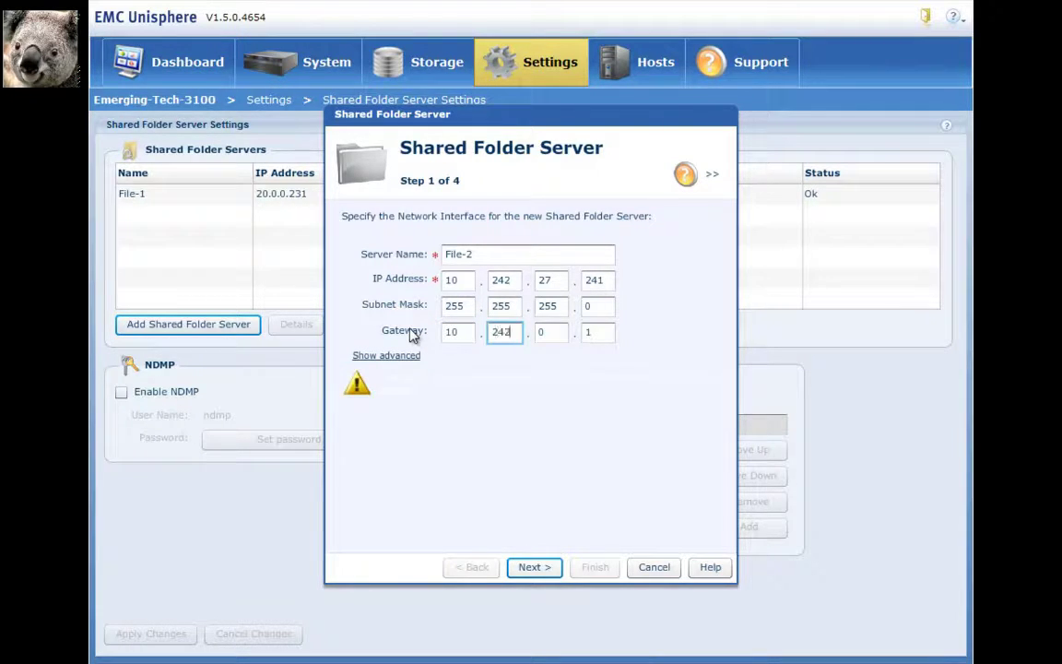
{"action": "key", "text": "Tab"}
{"action": "type", "text": "27"}
{"action": "key", "text": "Tab"}
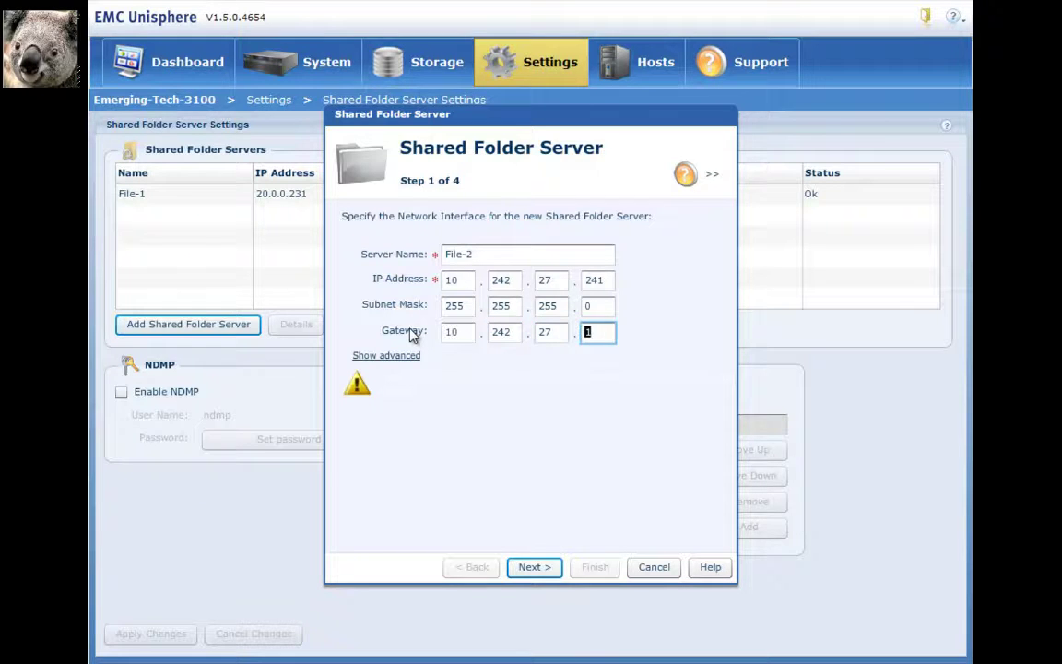
{"action": "type", "text": "1"}
Assign Ethernet port eth3 in the advanced options and continue to share types
{"action": "left_click", "coordinate": [385, 356]}
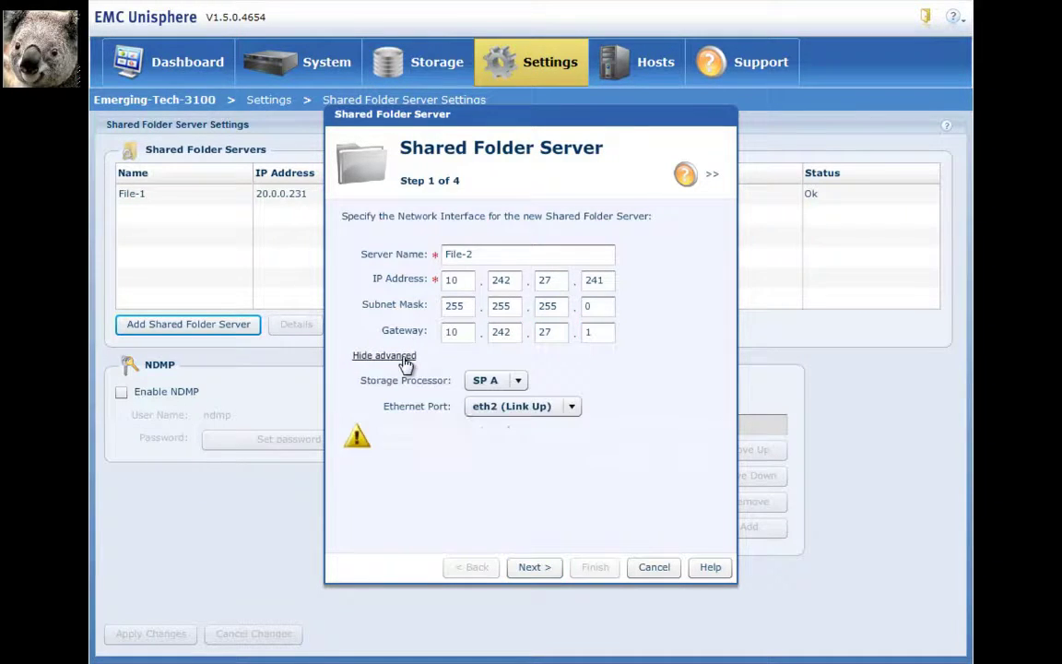
{"action": "left_click", "coordinate": [557, 411]}
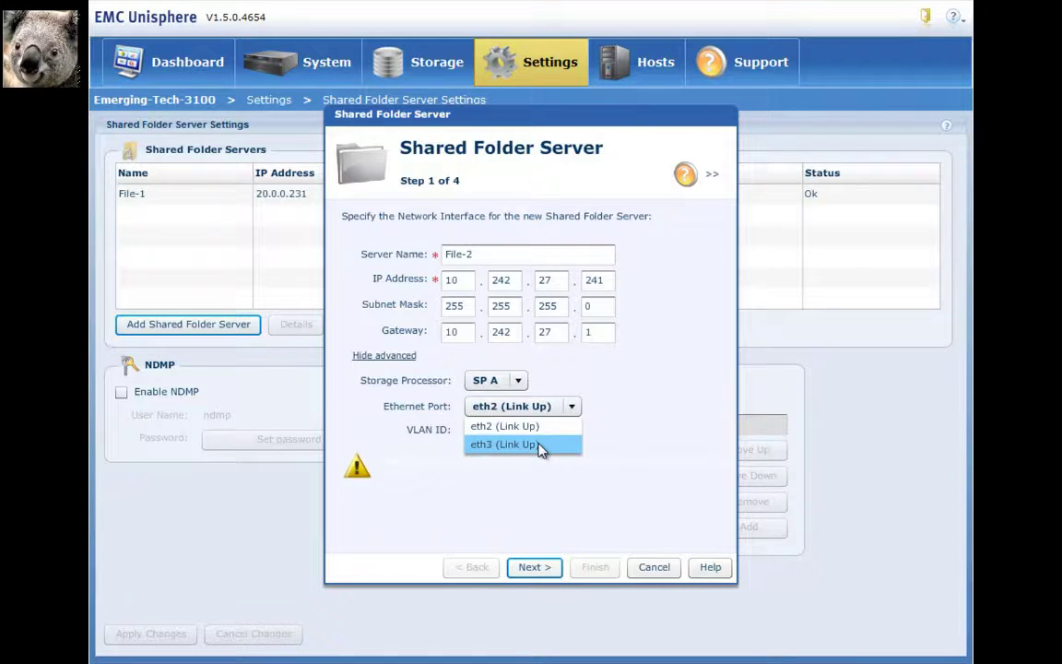
{"action": "left_click", "coordinate": [541, 447]}
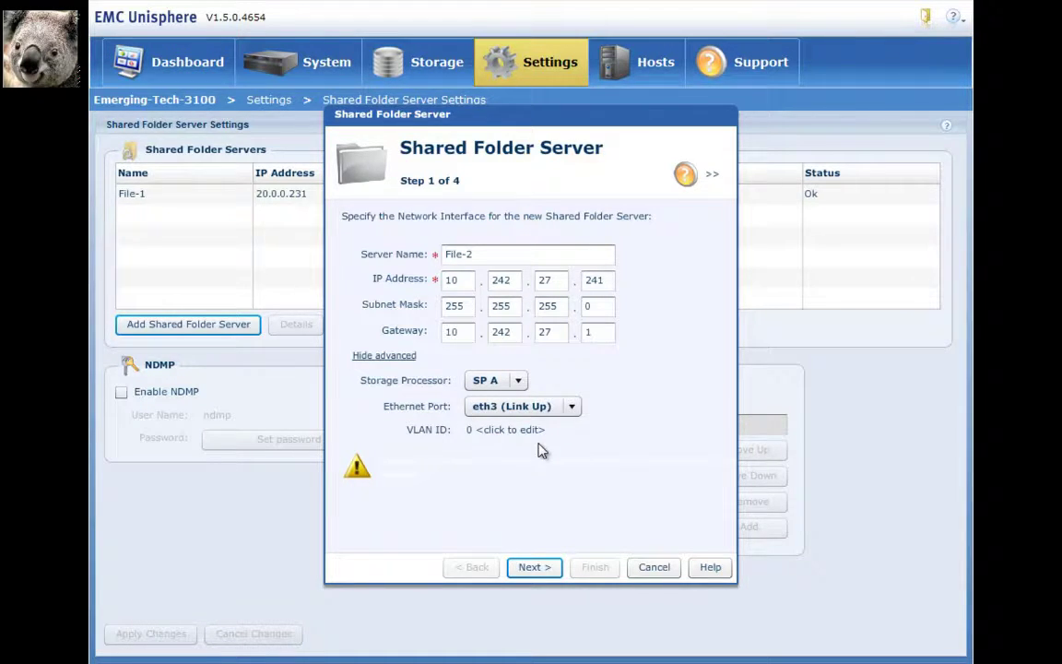
{"action": "left_click", "coordinate": [543, 569]}
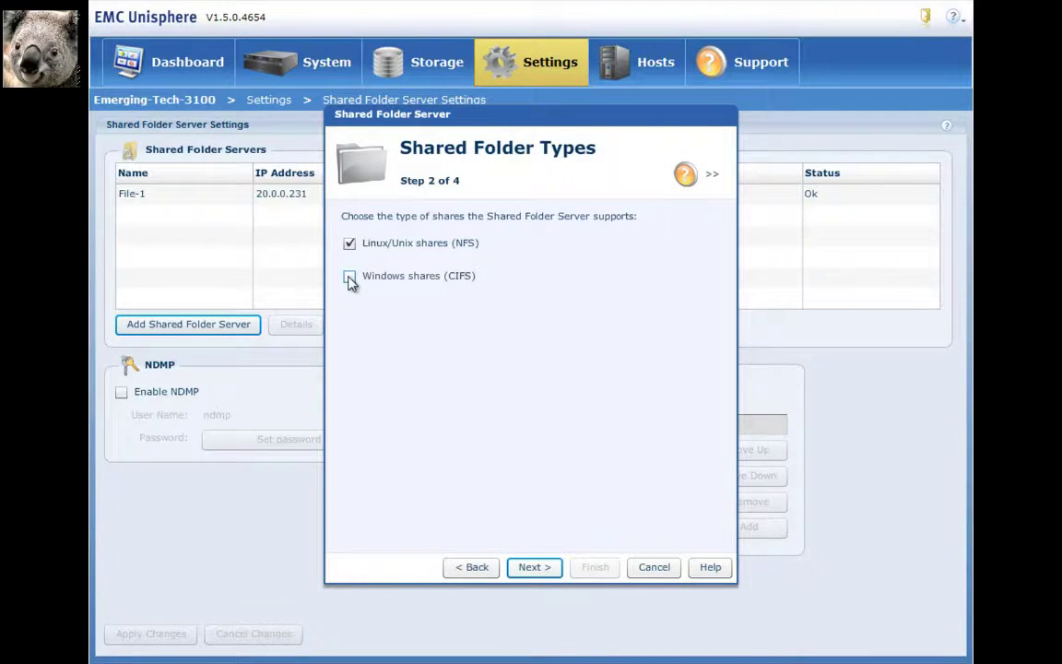
Switch the server from NFS to Windows (CIFS) shares in domain demo.local
{"action": "left_click", "coordinate": [350, 276]}
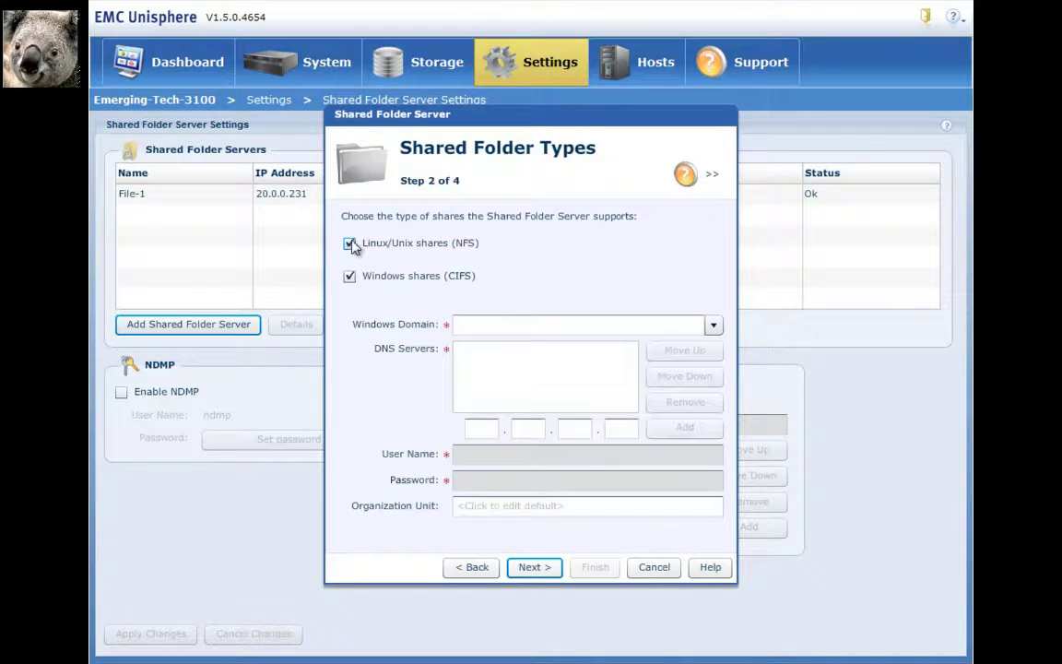
{"action": "left_click", "coordinate": [350, 244]}
{"action": "left_click", "coordinate": [509, 325]}
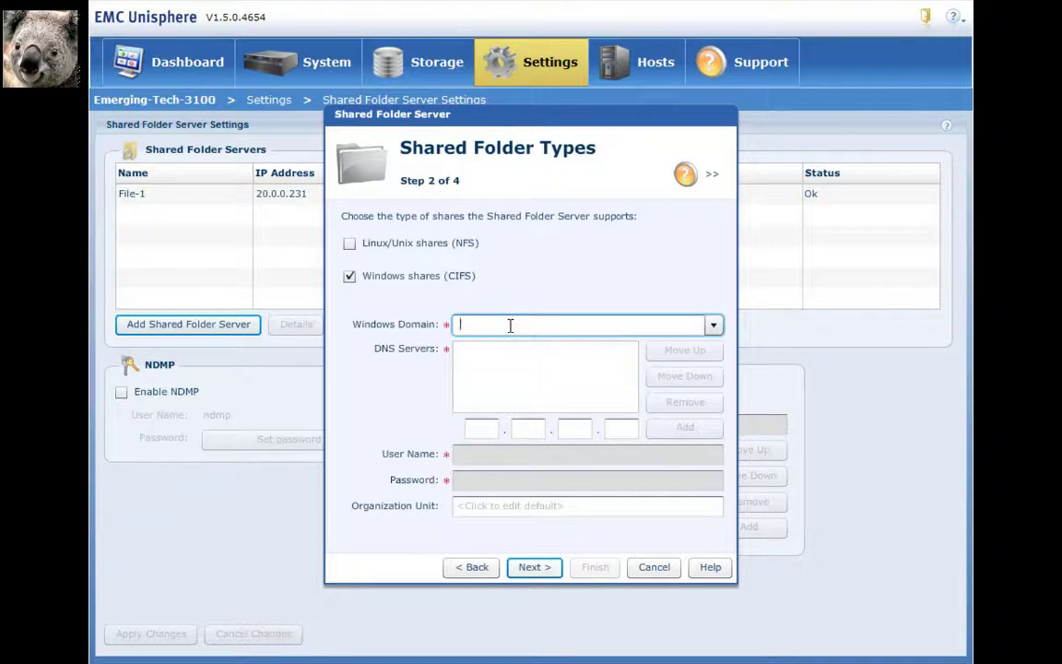
{"action": "type", "text": "demo"}
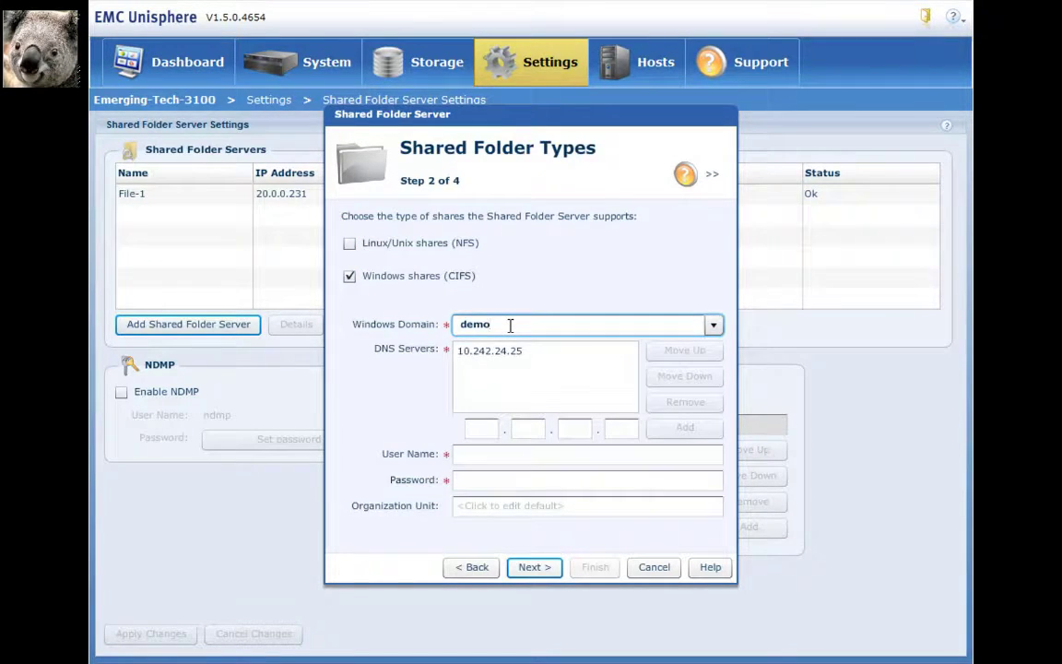
{"action": "type", "text": ".local"}
{"action": "key", "text": "Tab"}
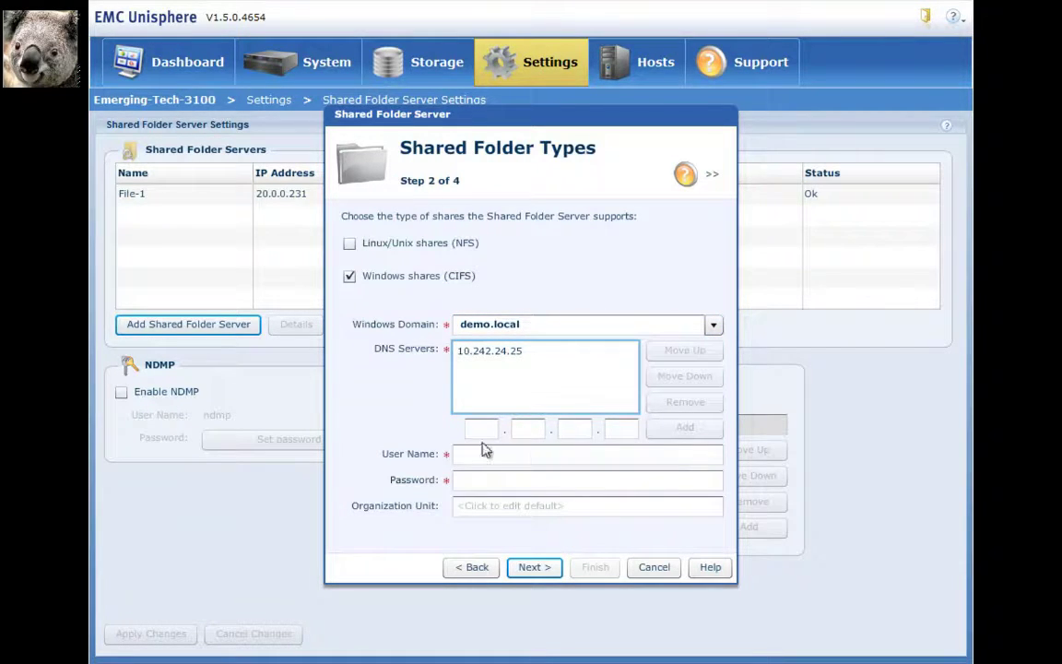
Add DNS server 10.242.27.150 and move it to the top of the list
{"action": "left_click", "coordinate": [481, 429]}
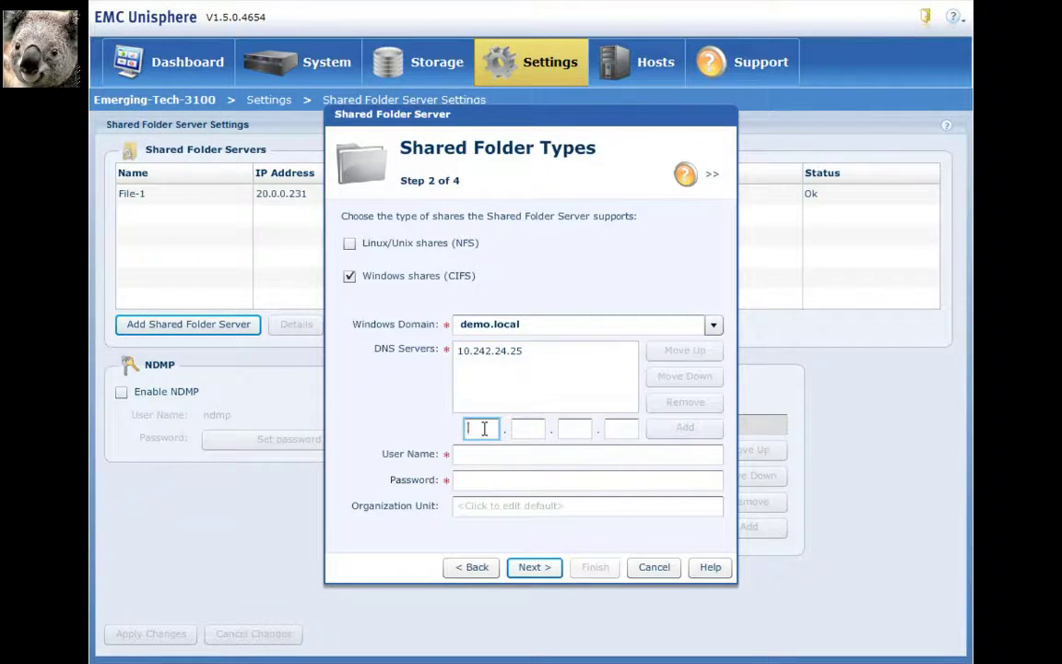
{"action": "type", "text": "10.242"}
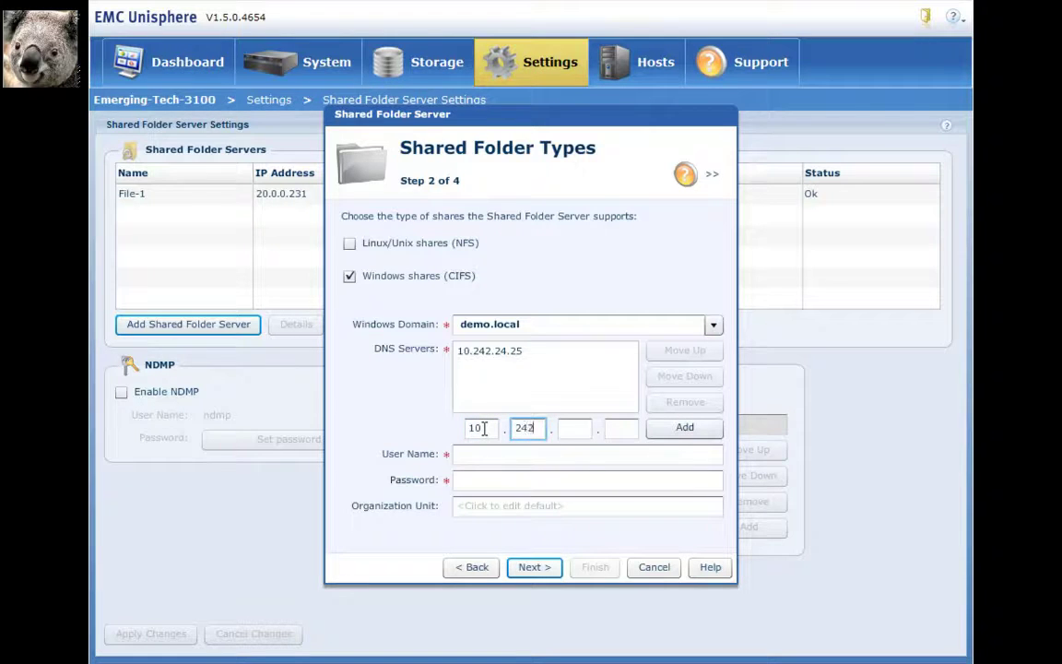
{"action": "type", "text": ".27.150"}
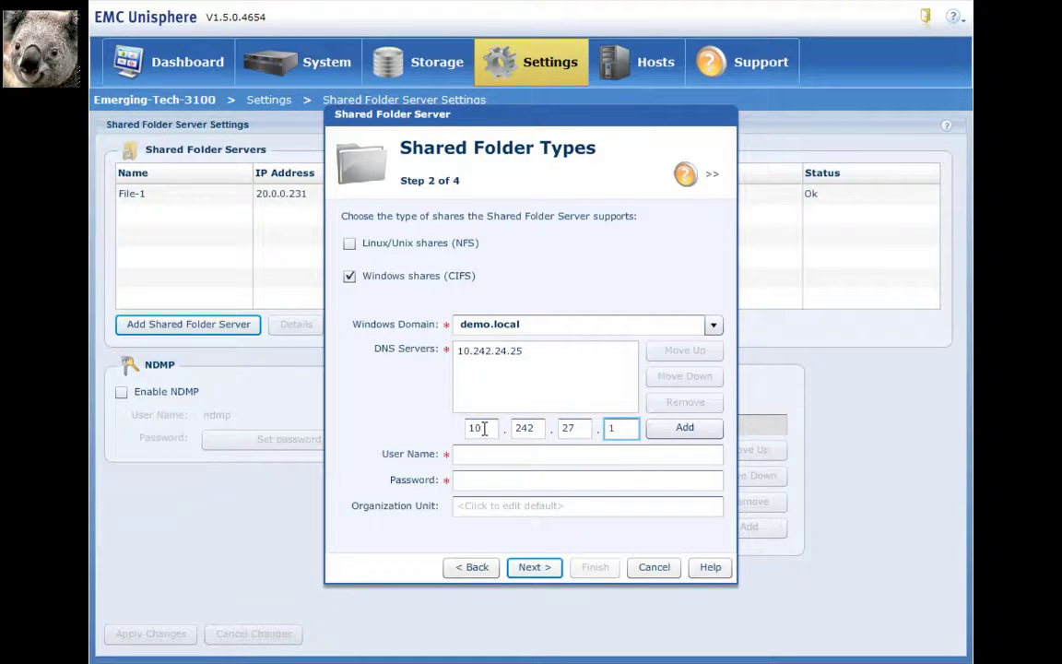
{"action": "left_click", "coordinate": [684, 427]}
{"action": "left_click", "coordinate": [680, 354]}
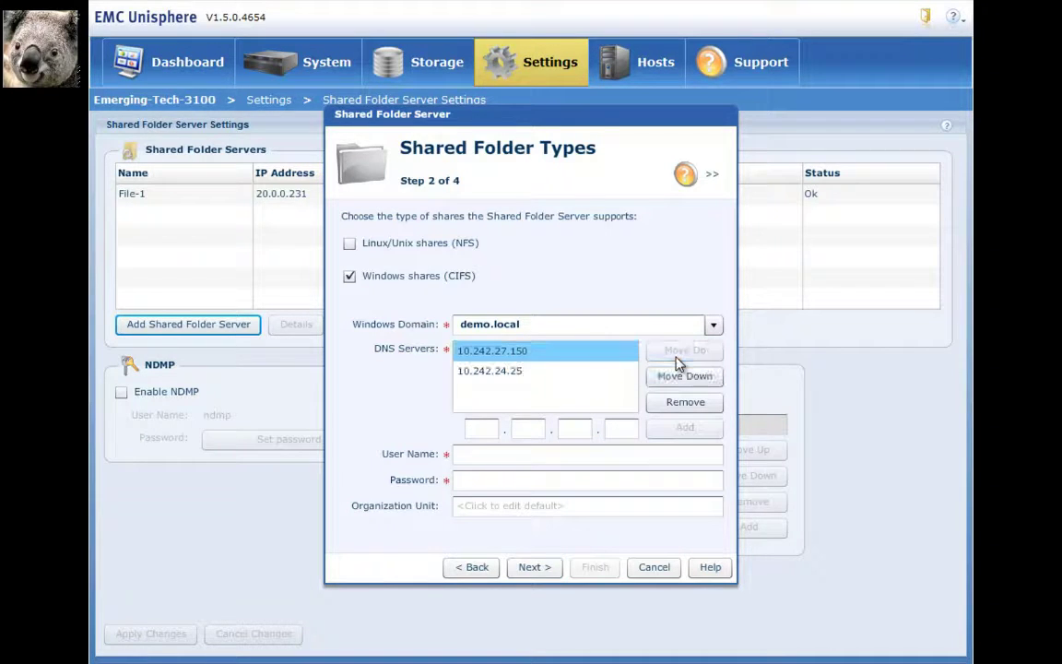
Enter the domain administrator user name and password, then continue to the summary
{"action": "left_click", "coordinate": [476, 455]}
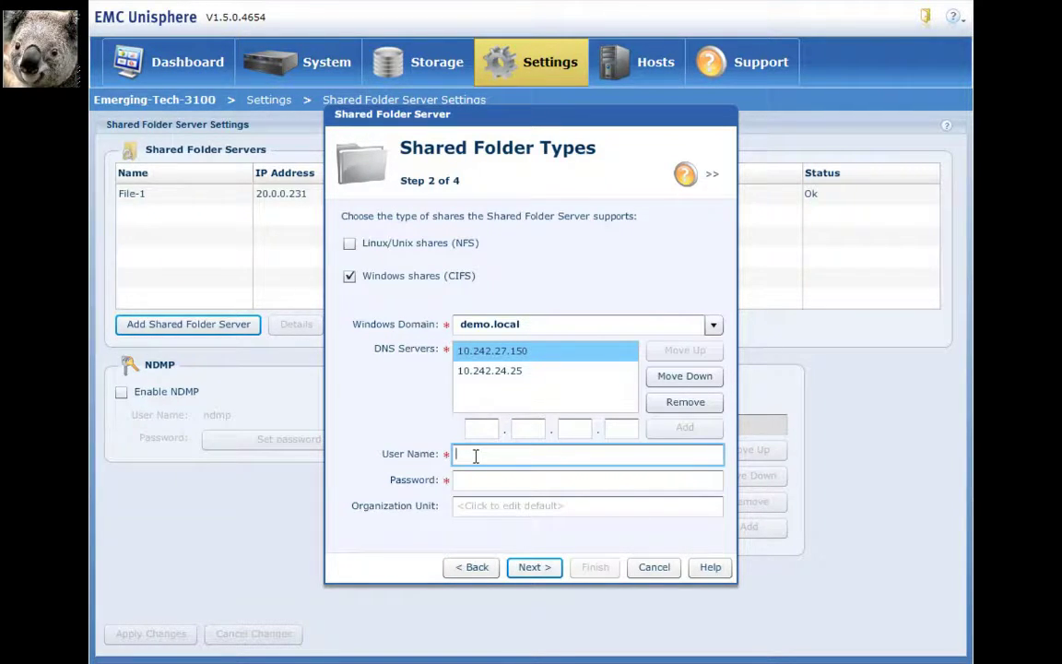
{"action": "type", "text": "administrator"}
{"action": "key", "text": "Tab"}
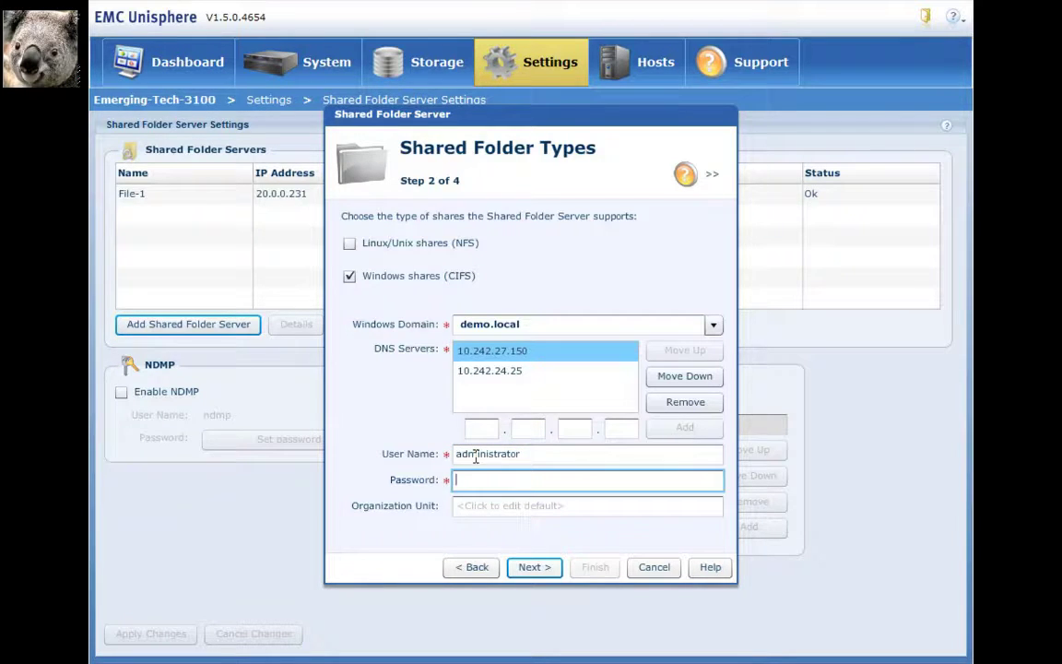
{"action": "type", "text": "*********"}
{"action": "left_click", "coordinate": [532, 568]}
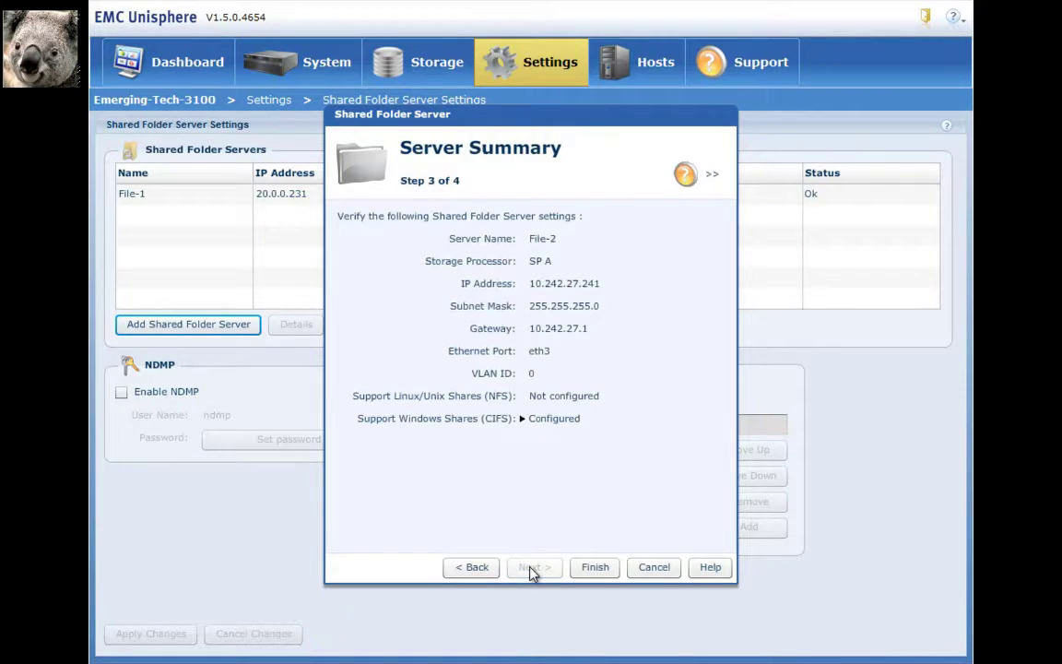
Review the CIFS details, create the File-2 server, and close the results
{"action": "left_click", "coordinate": [523, 419]}
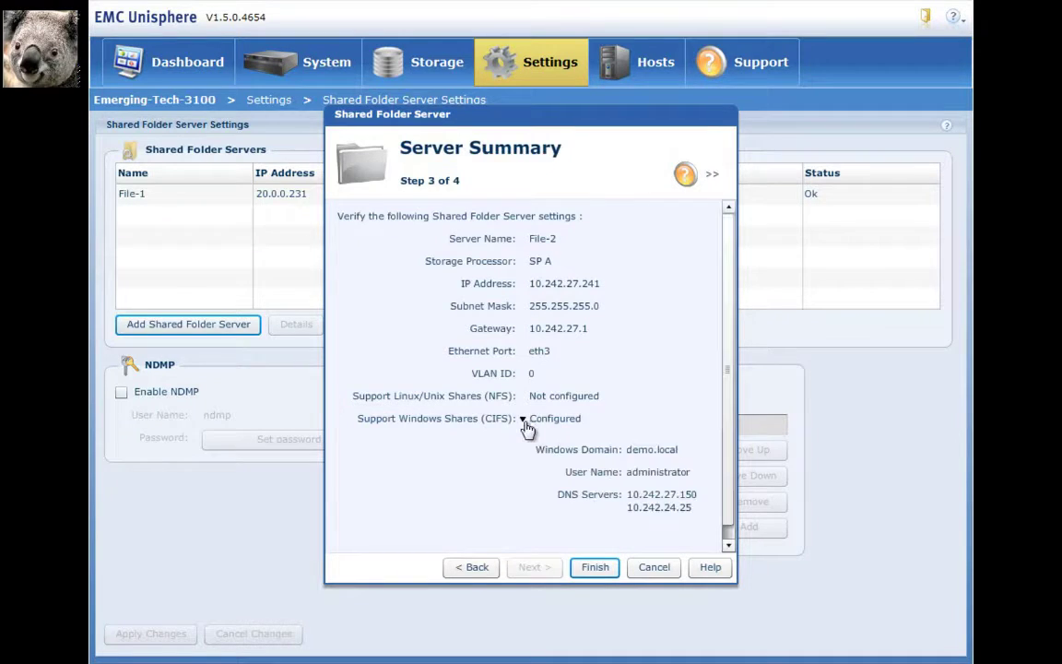
{"action": "left_click", "coordinate": [597, 569]}
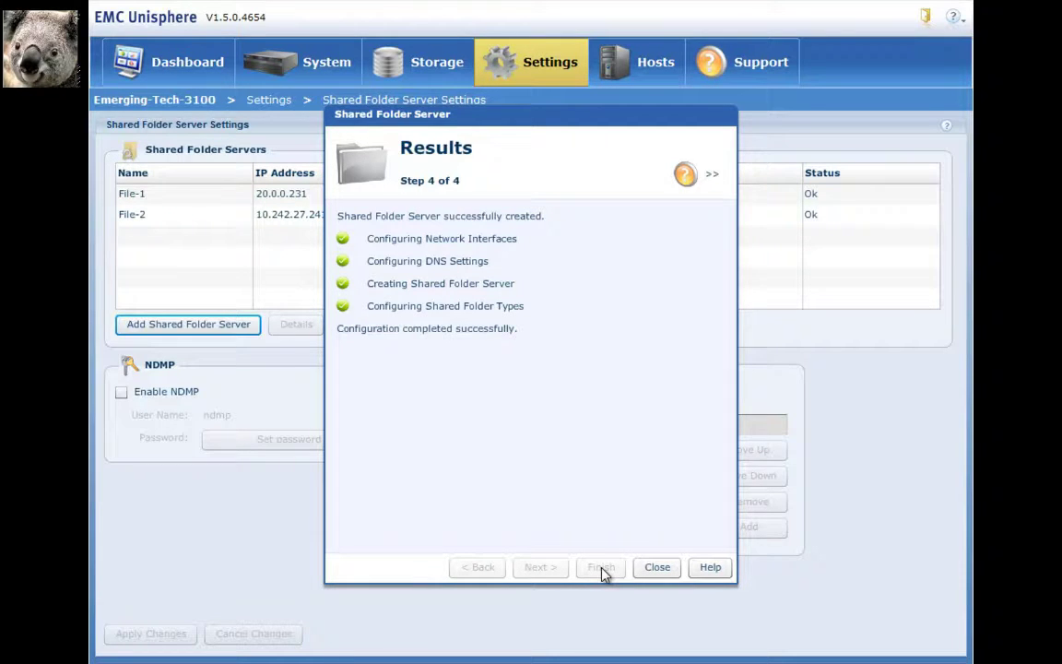
{"action": "left_click", "coordinate": [664, 569]}
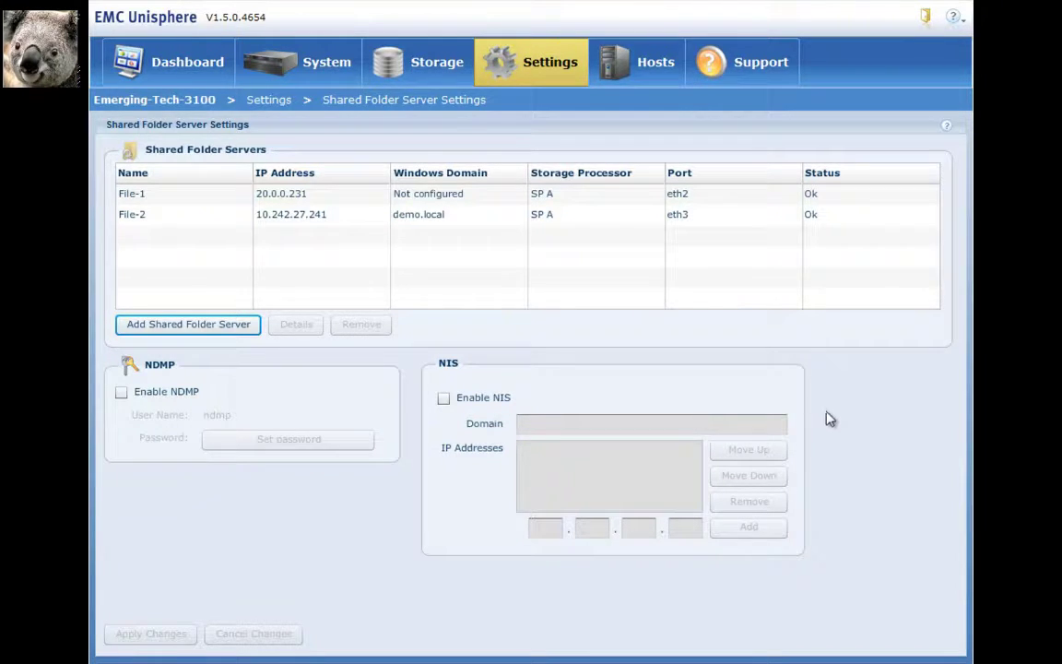
Start a new shared folder named share1 from Storage > Shared Folders
{"action": "left_click", "coordinate": [412, 81]}
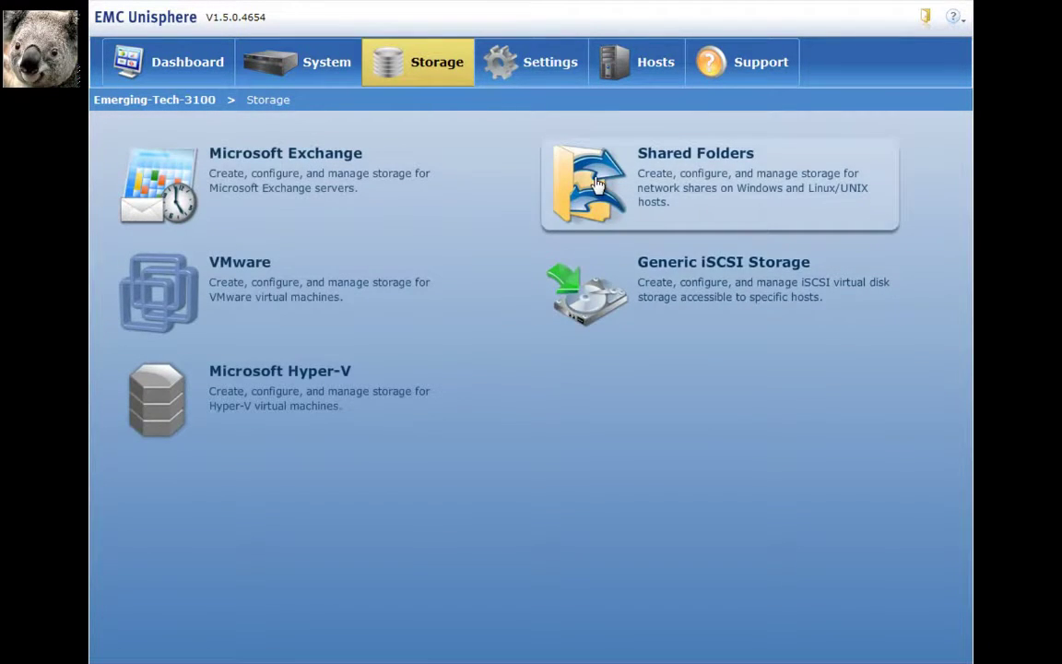
{"action": "left_click", "coordinate": [594, 183]}
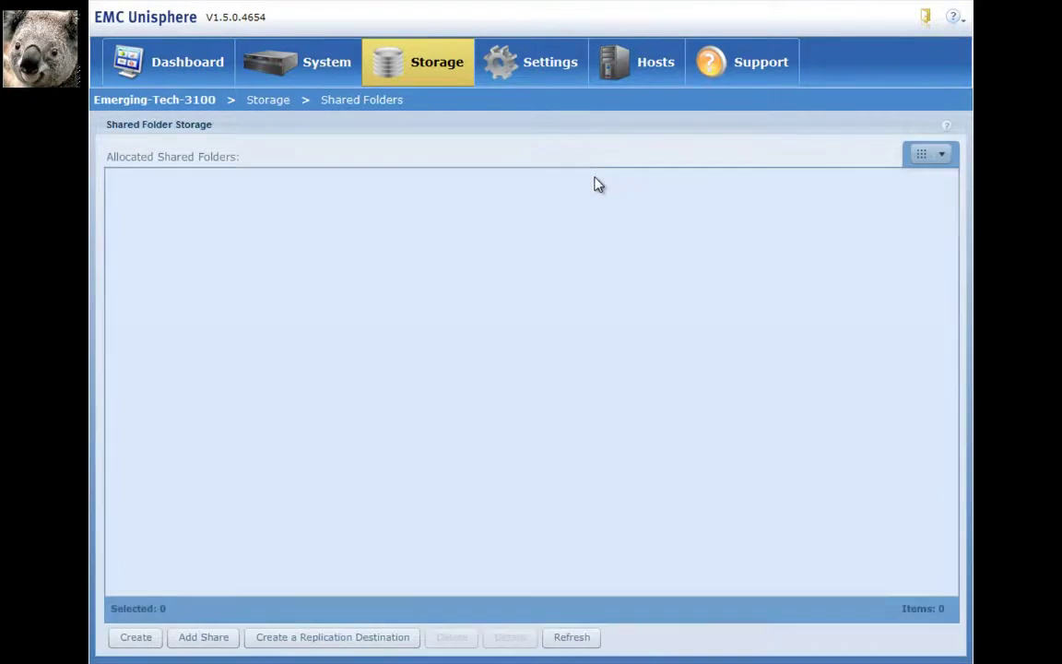
{"action": "left_click", "coordinate": [143, 638]}
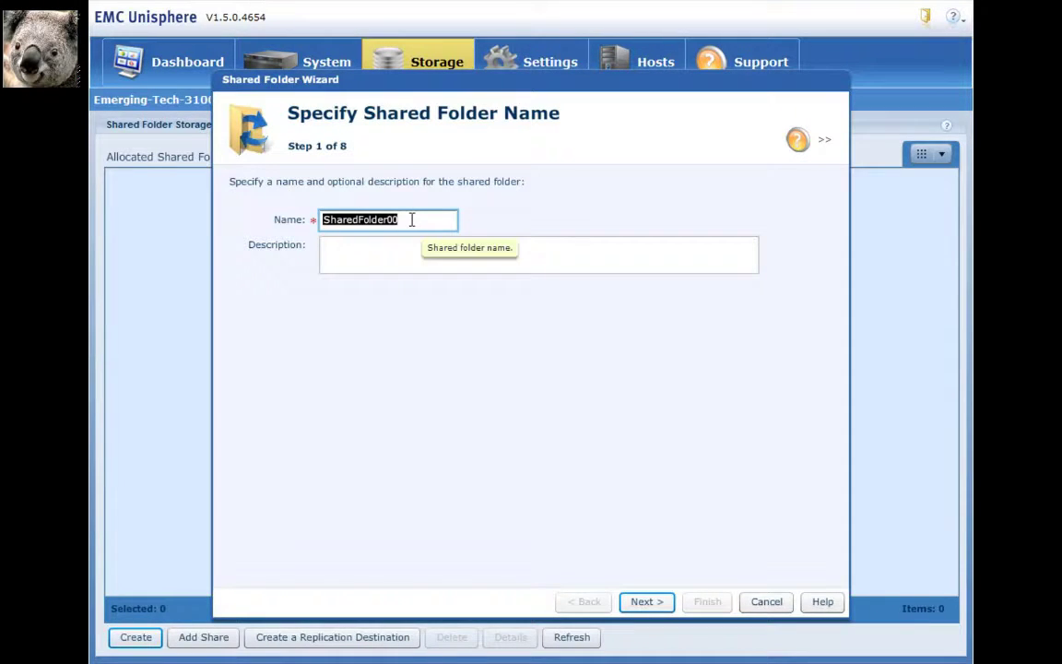
{"action": "type", "text": "share"}
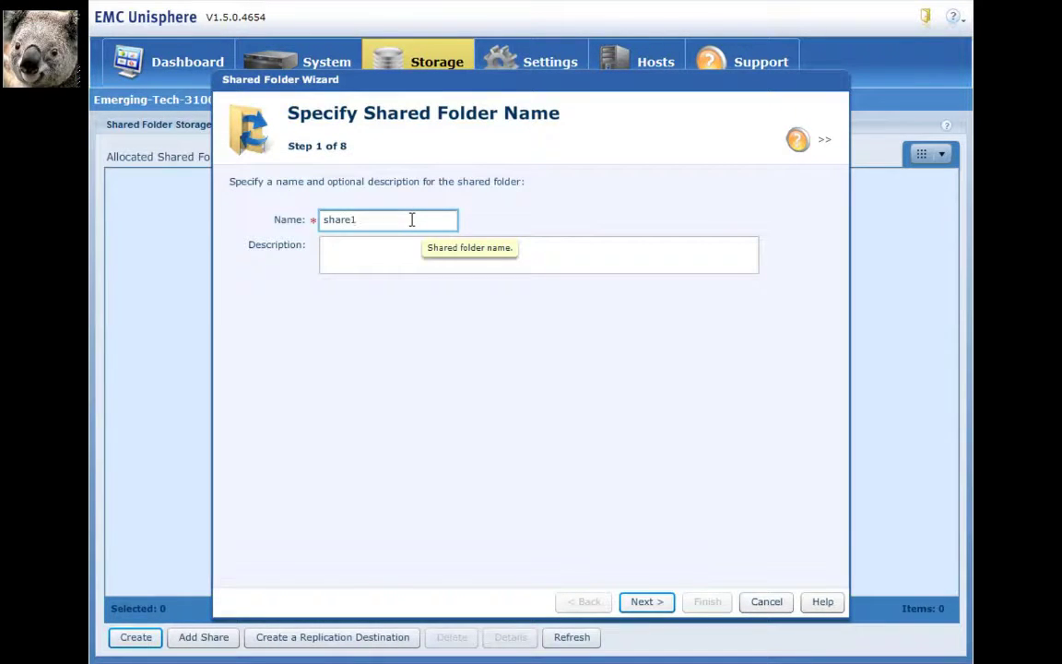
{"action": "type", "text": "1"}
{"action": "left_click", "coordinate": [647, 601]}
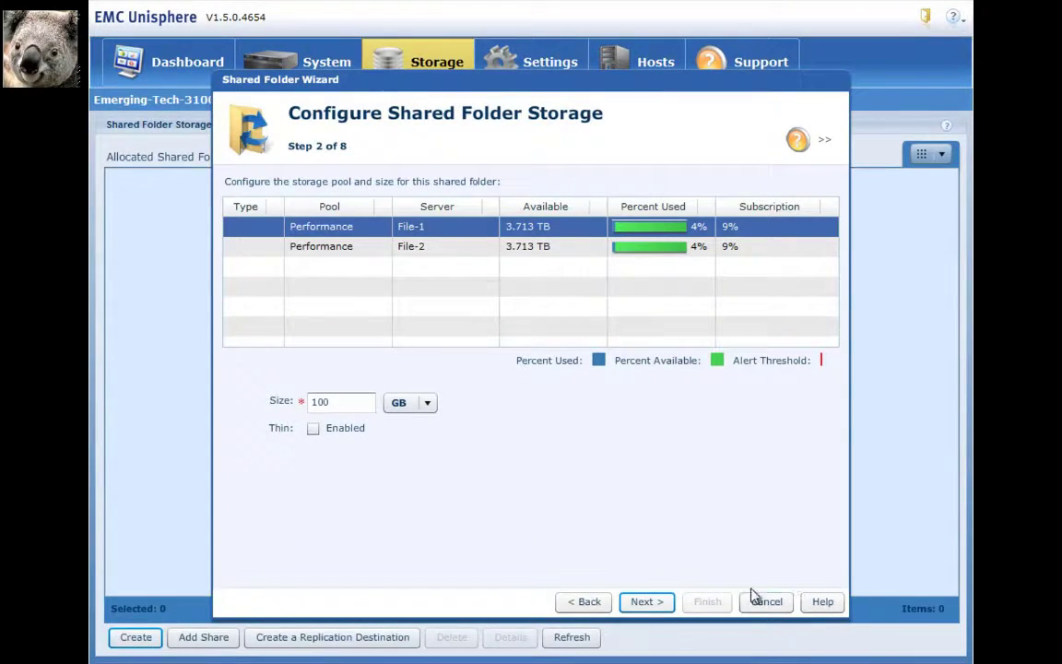
Place share1 on File-2's Performance pool at 10 GB, thin provisioned
{"action": "left_click", "coordinate": [427, 257]}
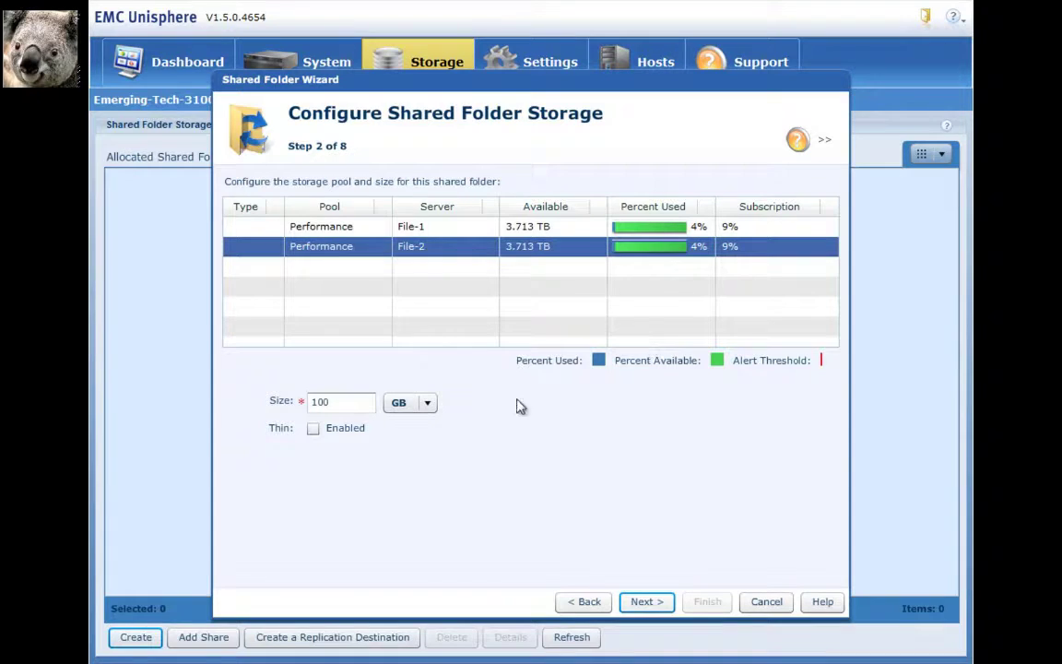
{"action": "left_click_drag", "start_coordinate": [368, 402], "coordinate": [249, 403]}
{"action": "type", "text": "1"}
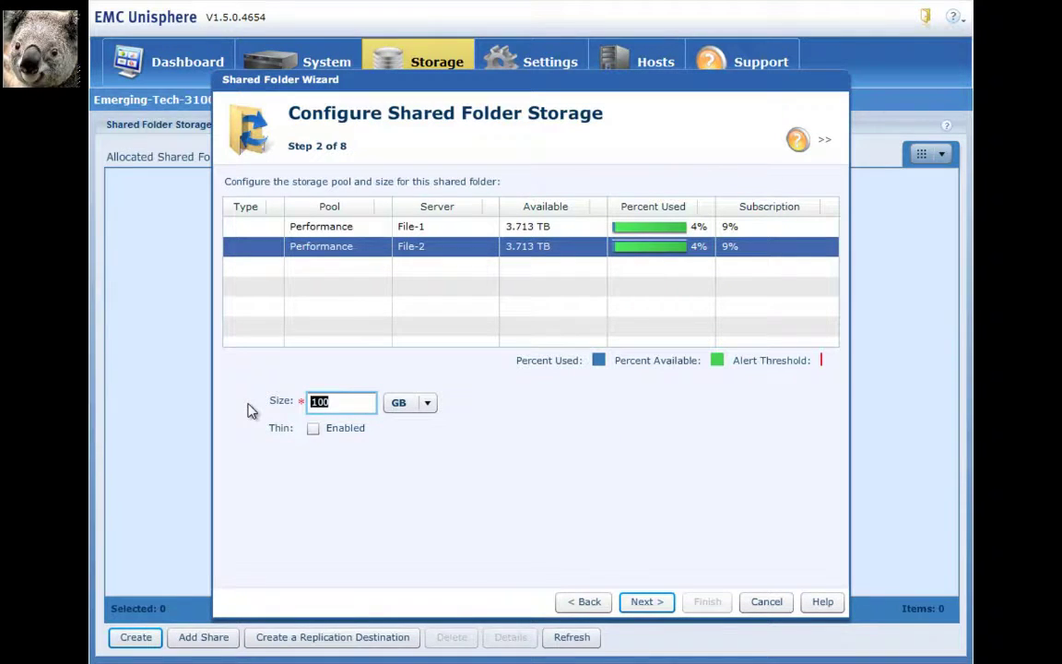
{"action": "left_click", "coordinate": [313, 429]}
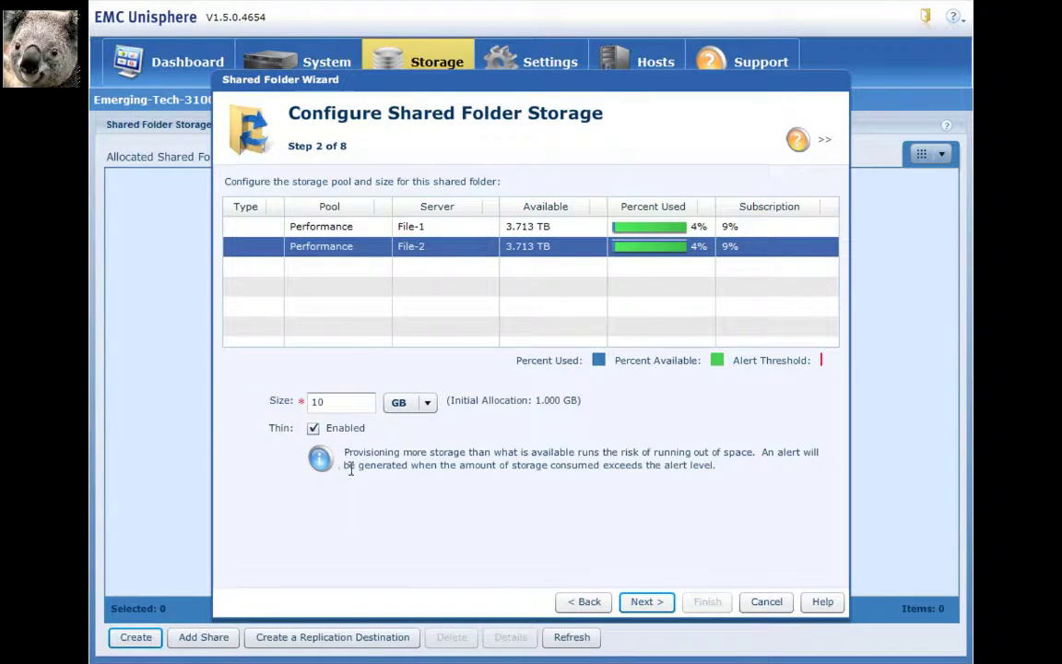
Enable deduplication and compression on the Windows (CIFS) shared folder
{"action": "left_click", "coordinate": [647, 601]}
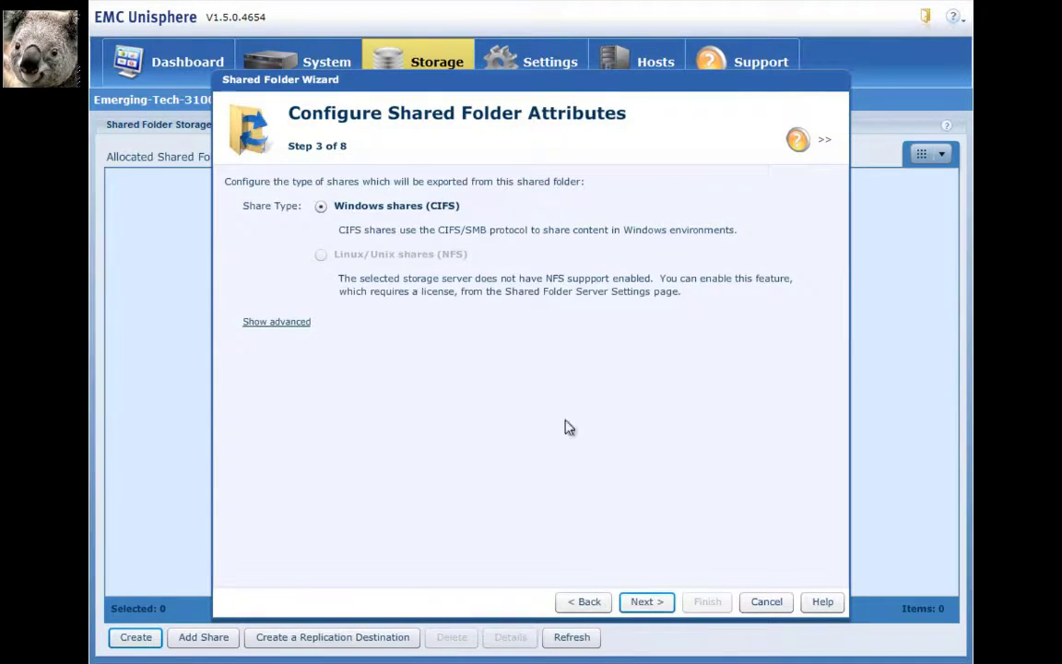
{"action": "left_click", "coordinate": [292, 322]}
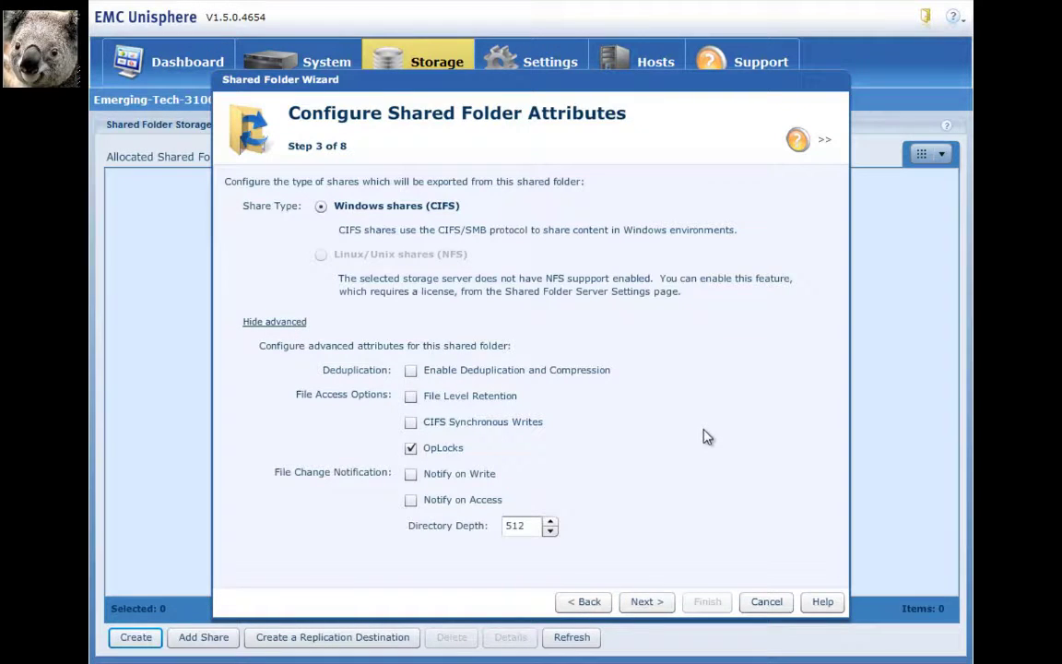
{"action": "left_click", "coordinate": [414, 374]}
{"action": "mouse_move", "coordinate": [509, 402]}
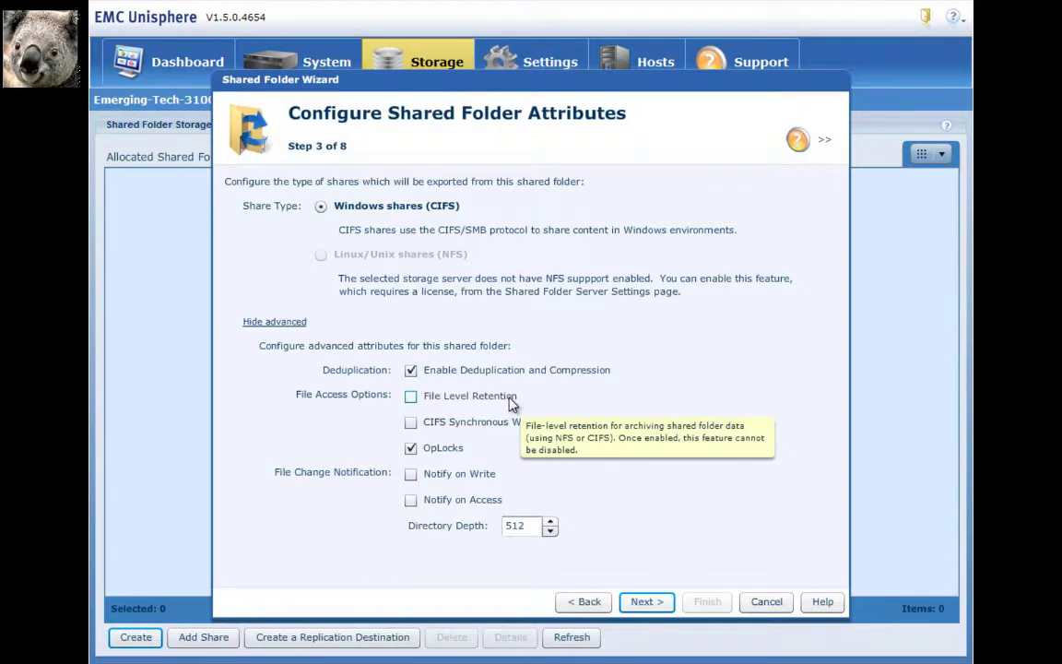
{"action": "mouse_move", "coordinate": [523, 430]}
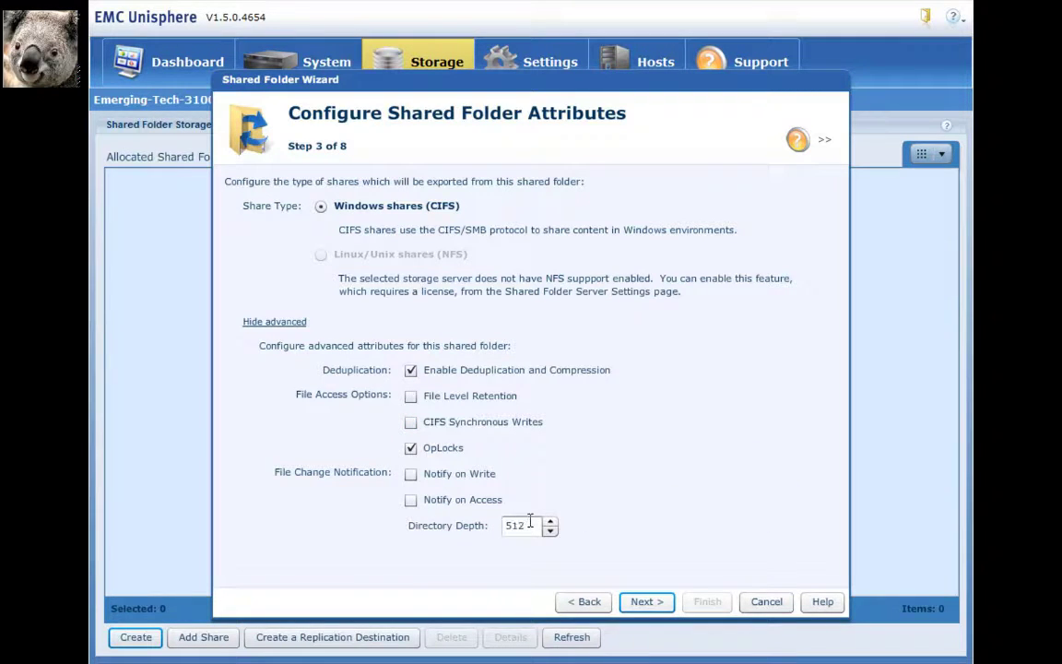
{"action": "mouse_move", "coordinate": [513, 511]}
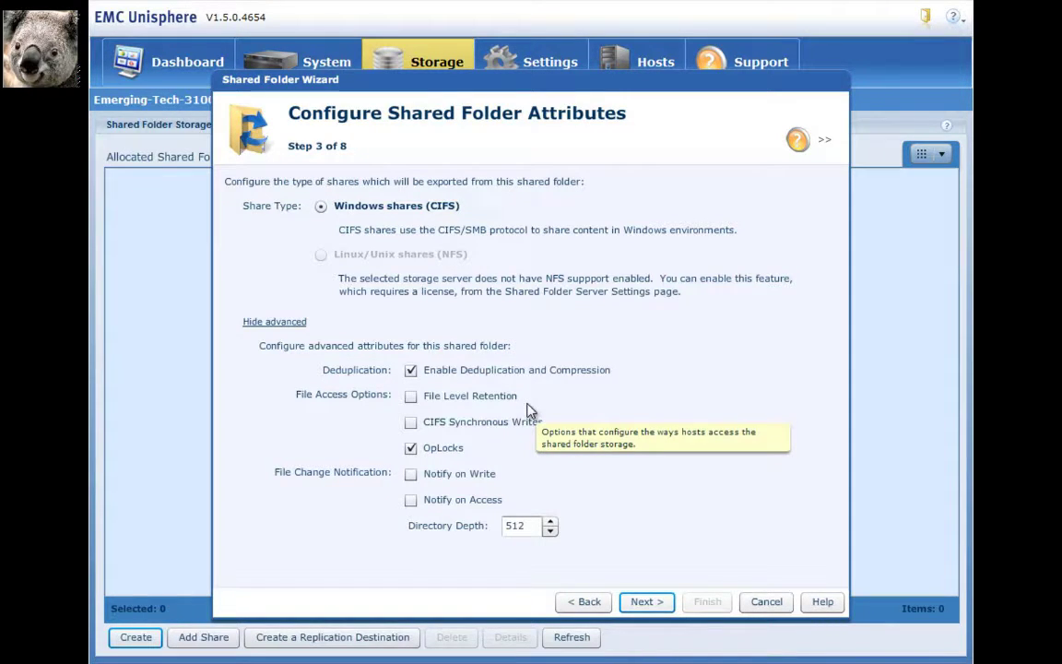
Rename the Windows share to Homedir
{"action": "left_click", "coordinate": [643, 609]}
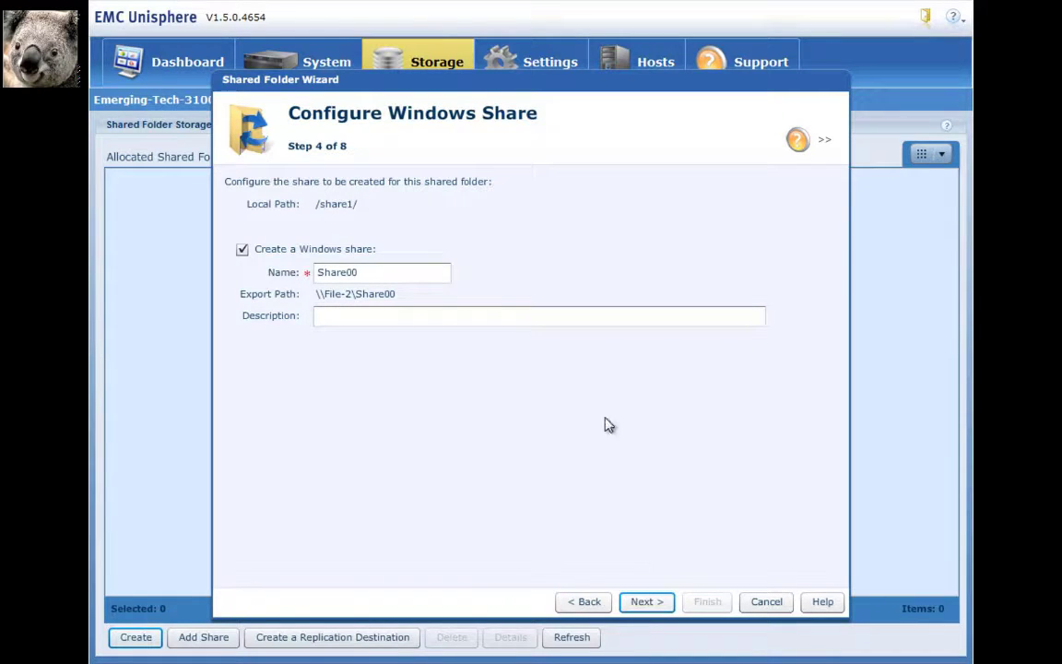
{"action": "left_click", "coordinate": [412, 275]}
{"action": "left_click_drag", "start_coordinate": [412, 275], "coordinate": [180, 267]}
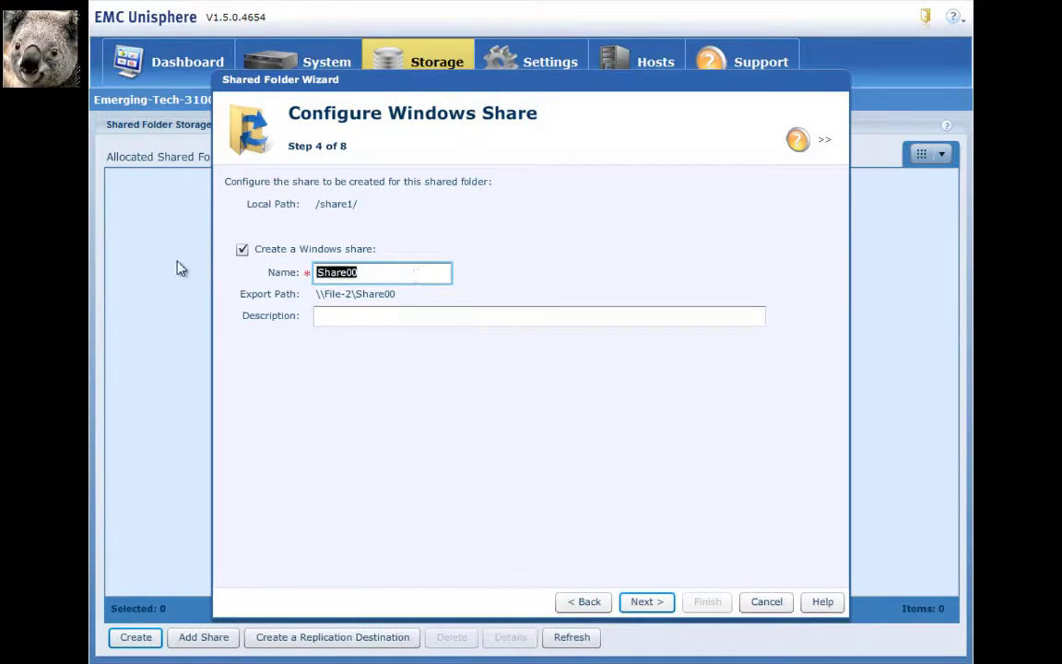
{"action": "type", "text": "Home"}
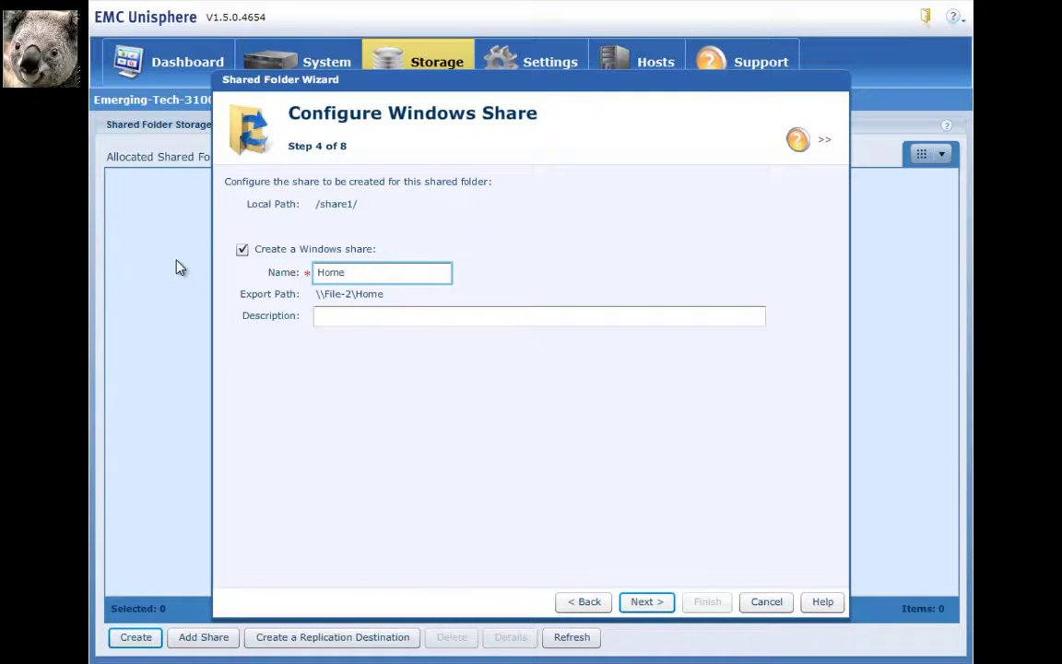
{"action": "type", "text": "dir"}
{"action": "left_click", "coordinate": [642, 602]}
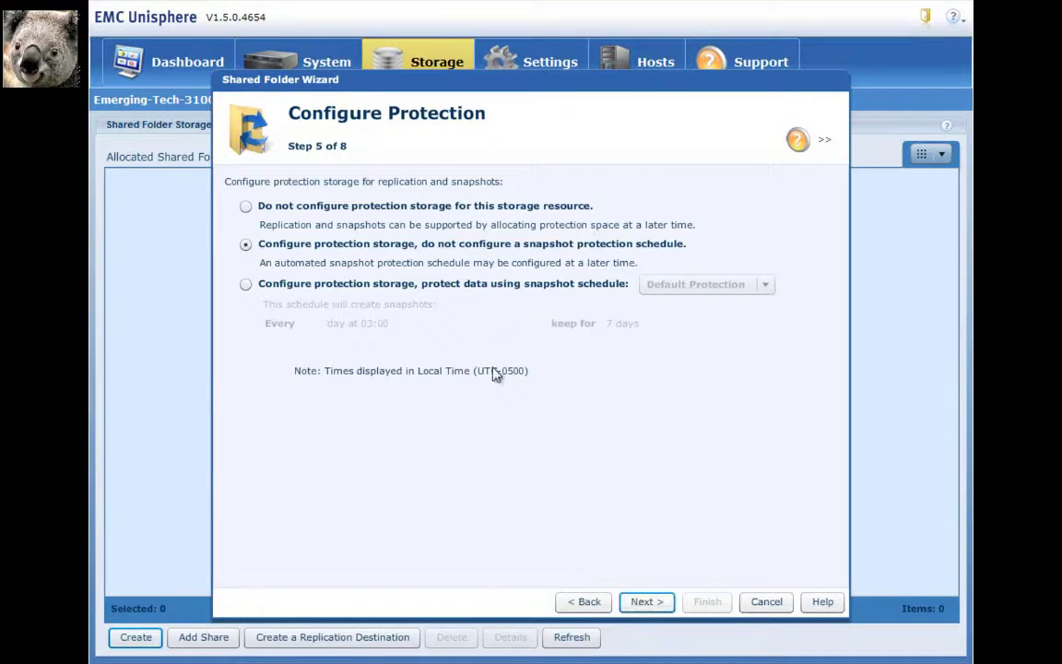
Protect share1 with the Default Protection snapshot schedule, daily 03:00, kept 7 days
{"action": "left_click", "coordinate": [247, 286]}
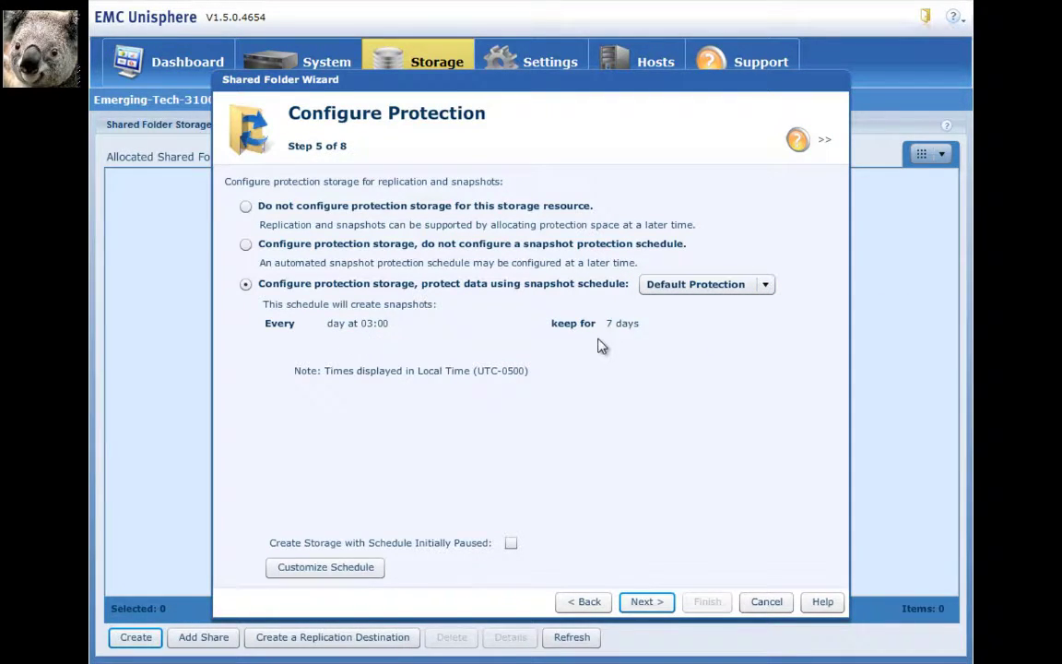
{"action": "left_click", "coordinate": [652, 605]}
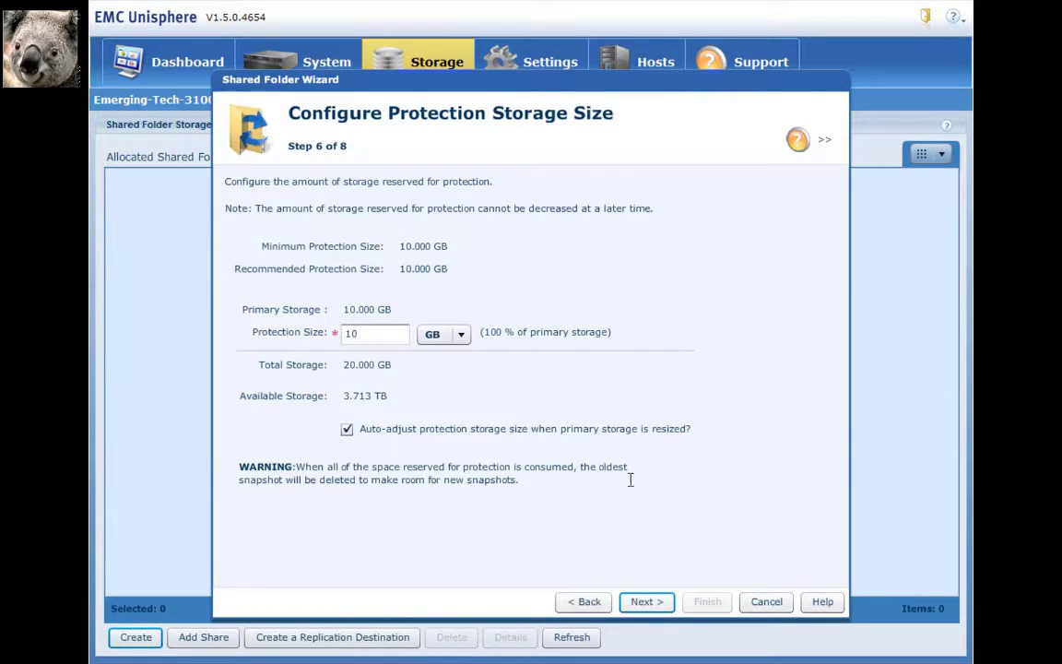
{"action": "mouse_move", "coordinate": [631, 479]}
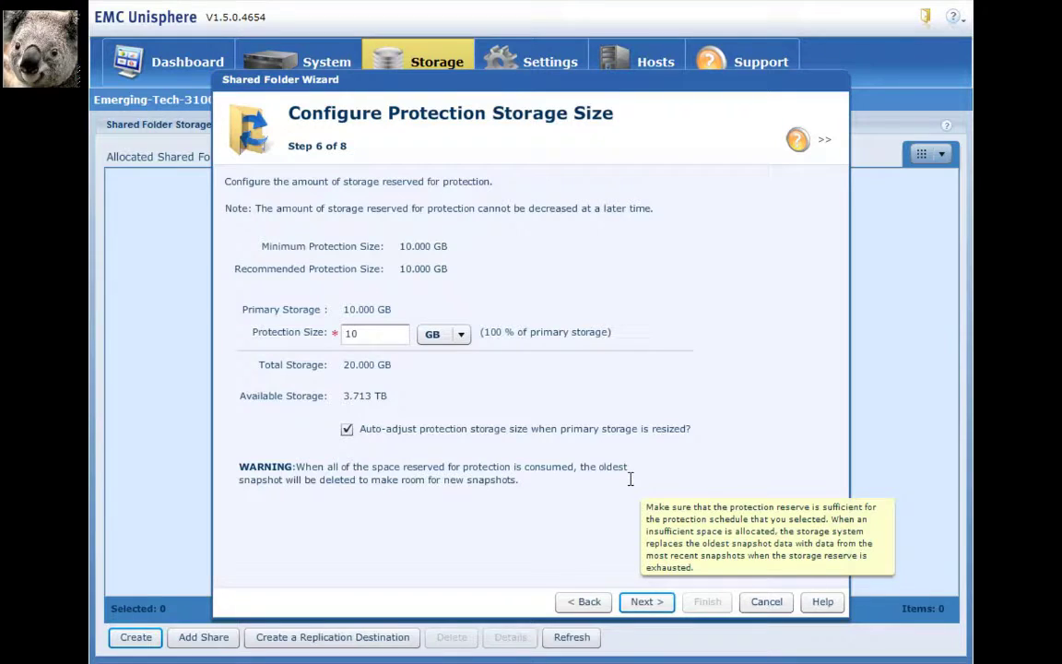
Finish the wizard to create share1, then select it in the shared folders list
{"action": "left_click", "coordinate": [647, 602]}
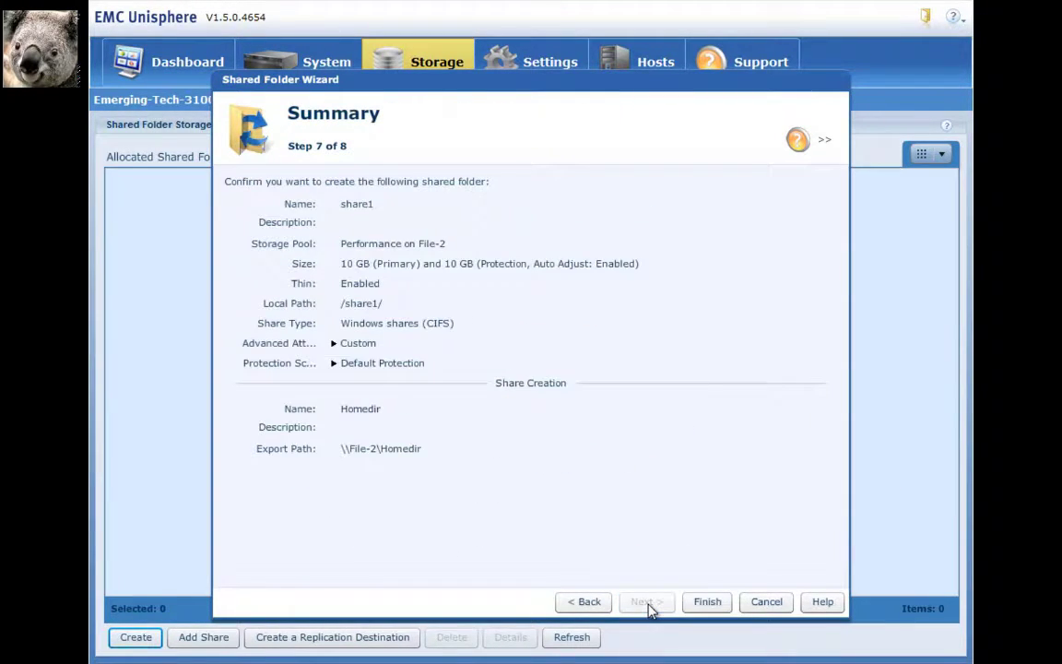
{"action": "left_click", "coordinate": [715, 601]}
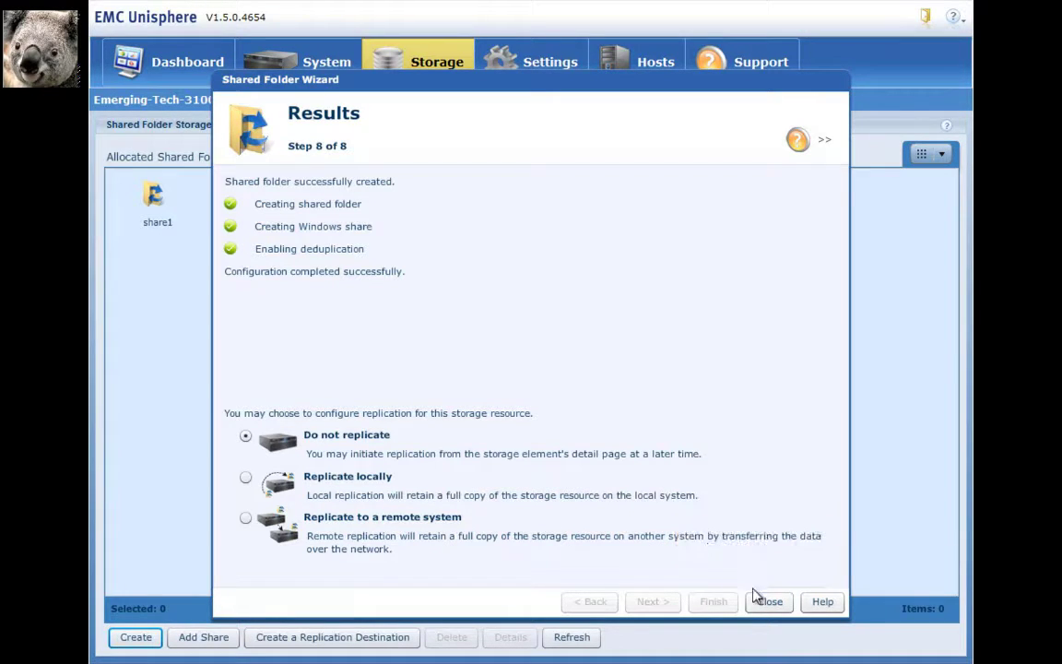
{"action": "left_click", "coordinate": [773, 602]}
{"action": "left_click", "coordinate": [166, 219]}
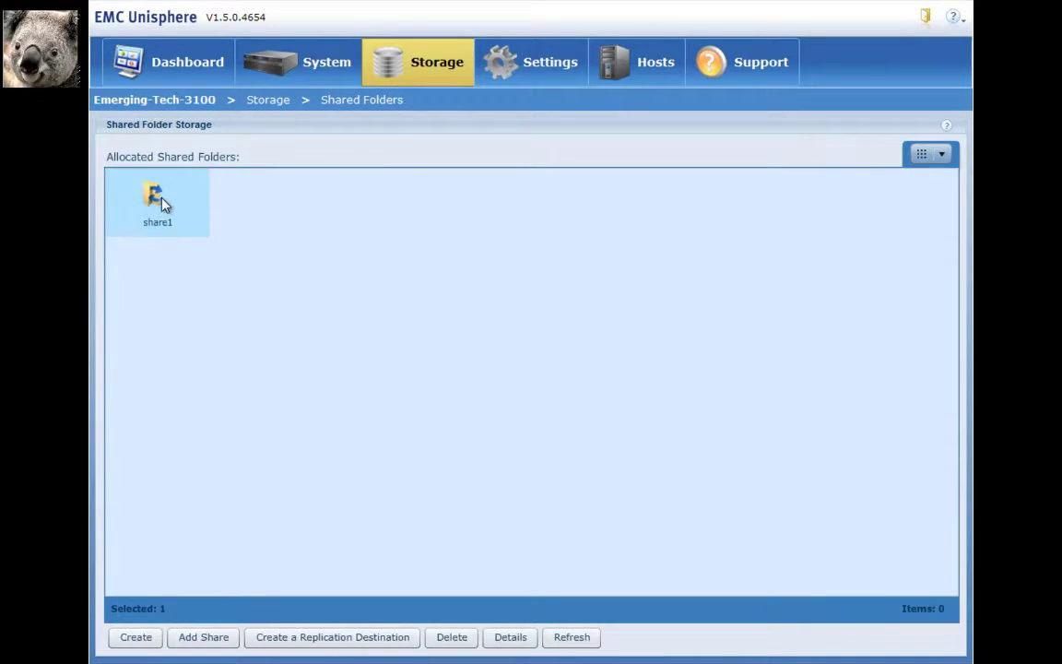
Browse share1's Capacity, Protection Size, Snapshots, Replication, Shares and Deduplication tabs, then return to Dashboard
{"action": "left_click", "coordinate": [527, 649]}
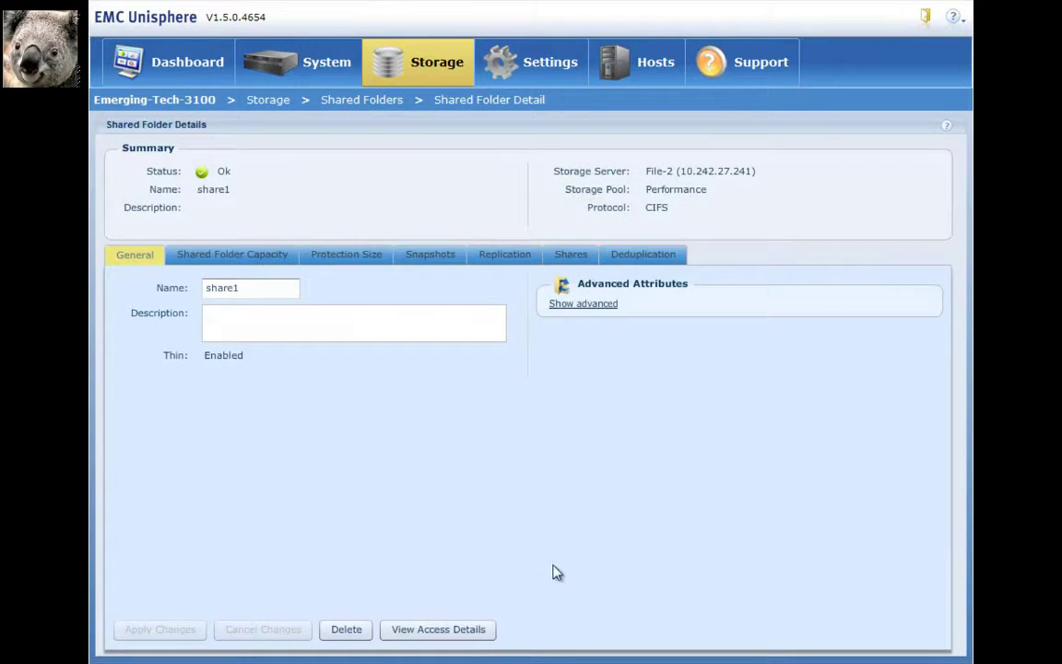
{"action": "left_click", "coordinate": [209, 260]}
{"action": "left_click", "coordinate": [334, 261]}
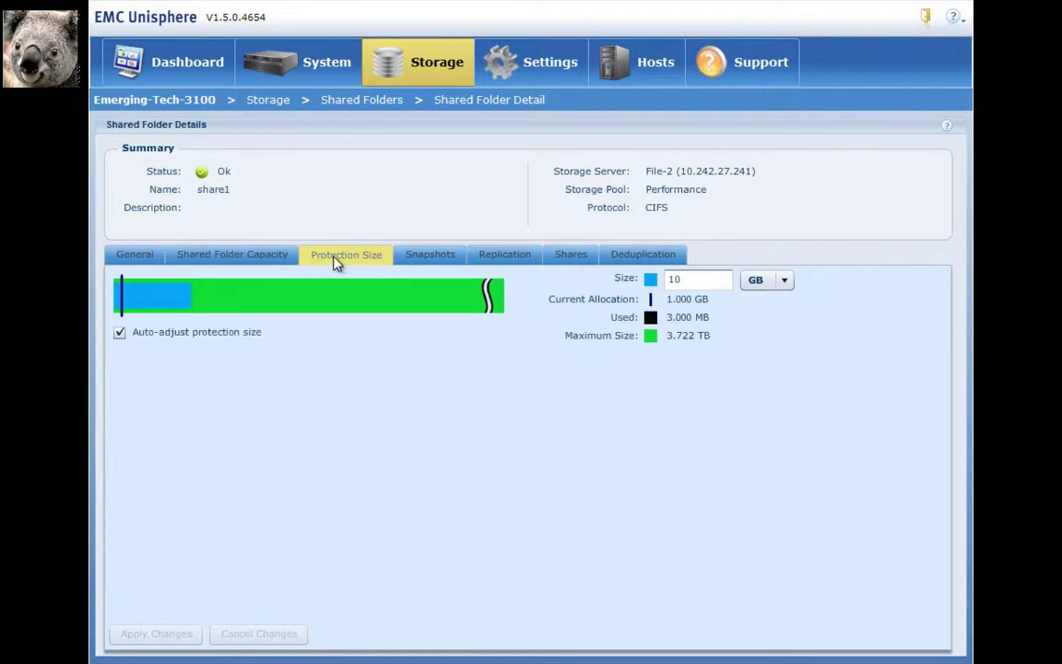
{"action": "left_click", "coordinate": [419, 258]}
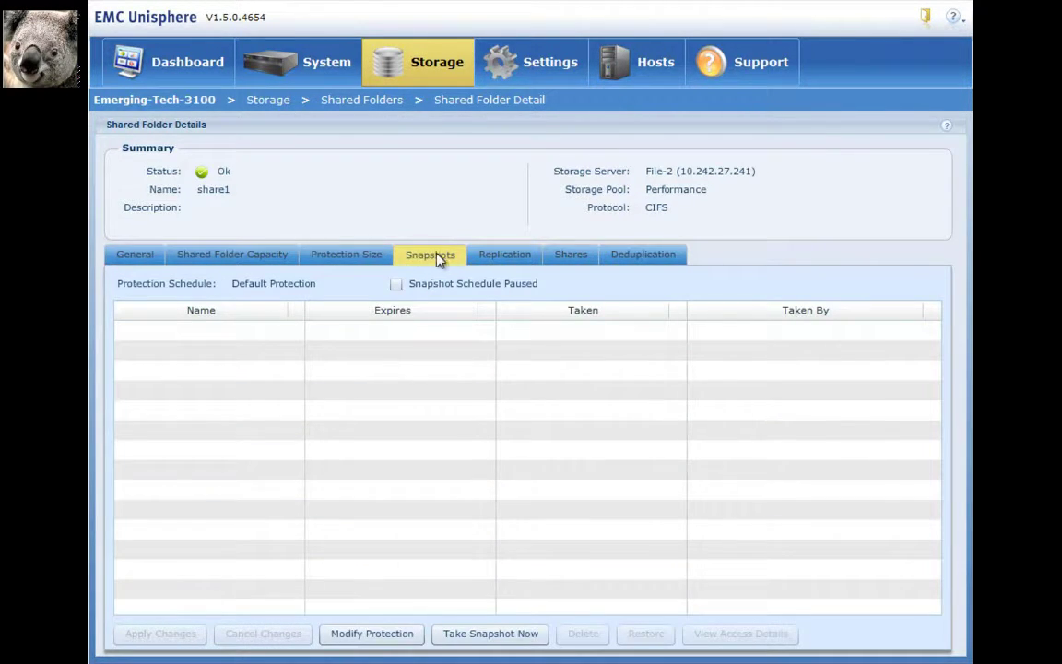
{"action": "left_click", "coordinate": [490, 261]}
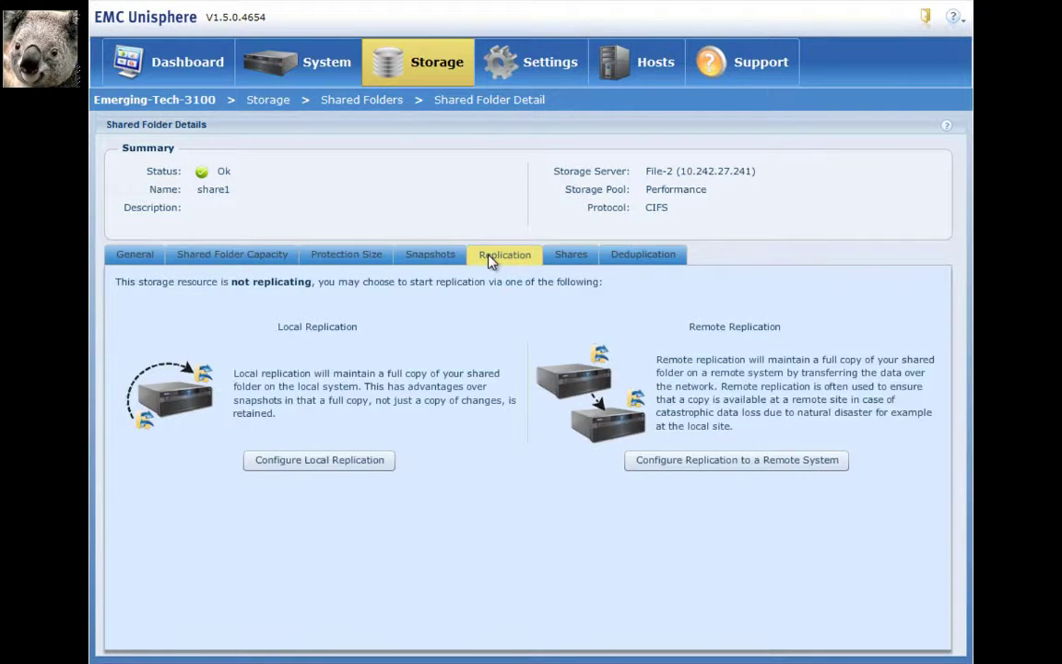
{"action": "left_click", "coordinate": [557, 263]}
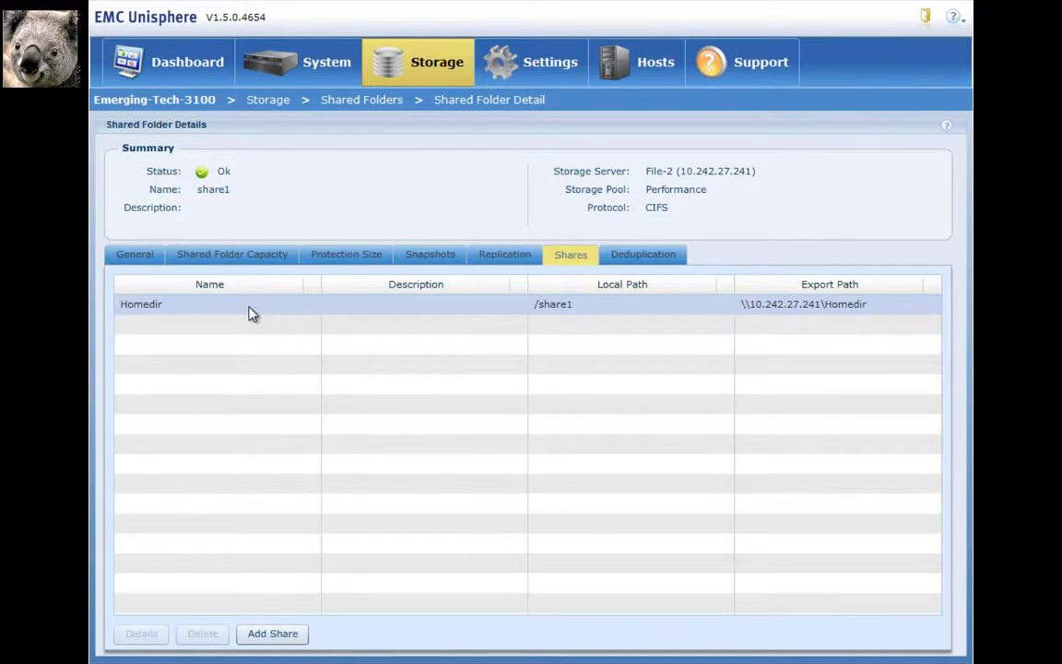
{"action": "left_click", "coordinate": [625, 257]}
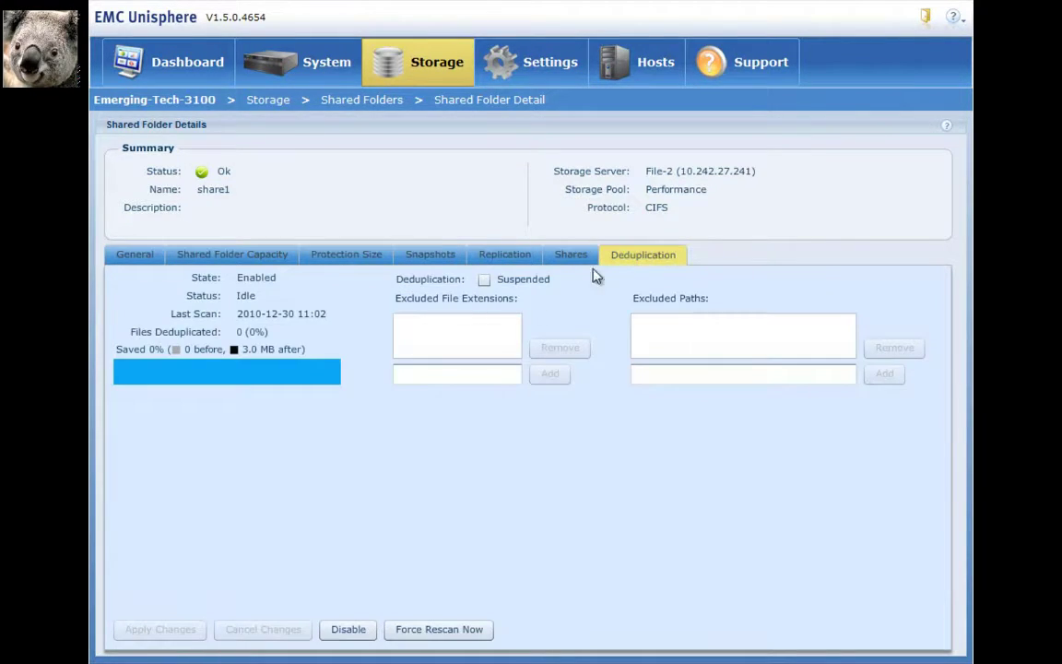
{"action": "left_click", "coordinate": [177, 64]}
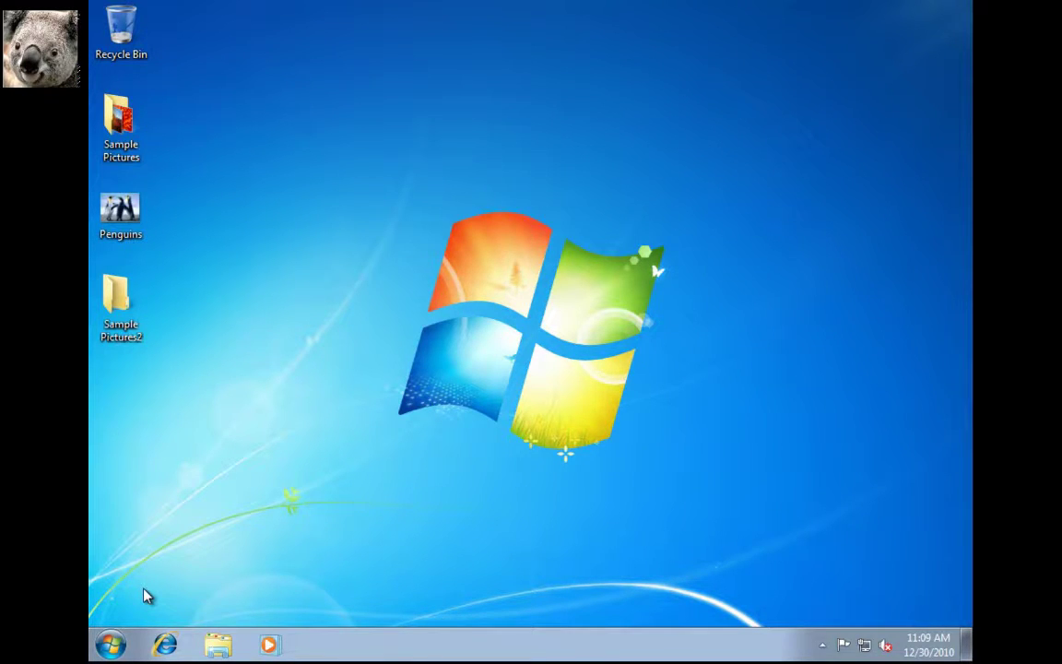
From the Computer window, start mapping a network drive and enter \\File-2\Homedir as the folder
{"action": "left_click", "coordinate": [110, 650]}
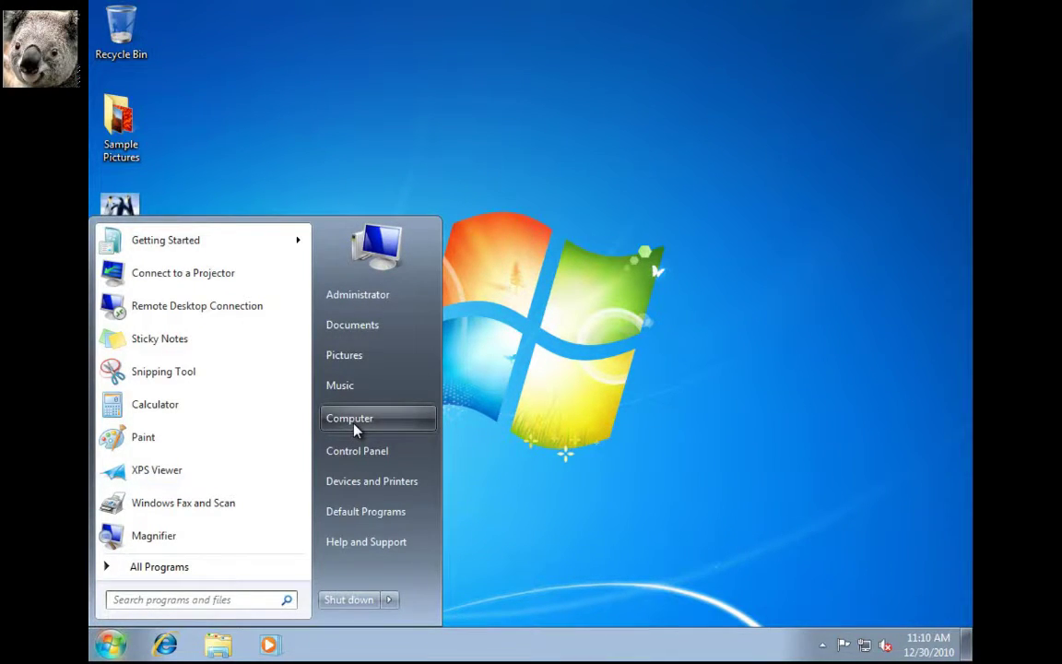
{"action": "left_click", "coordinate": [355, 430]}
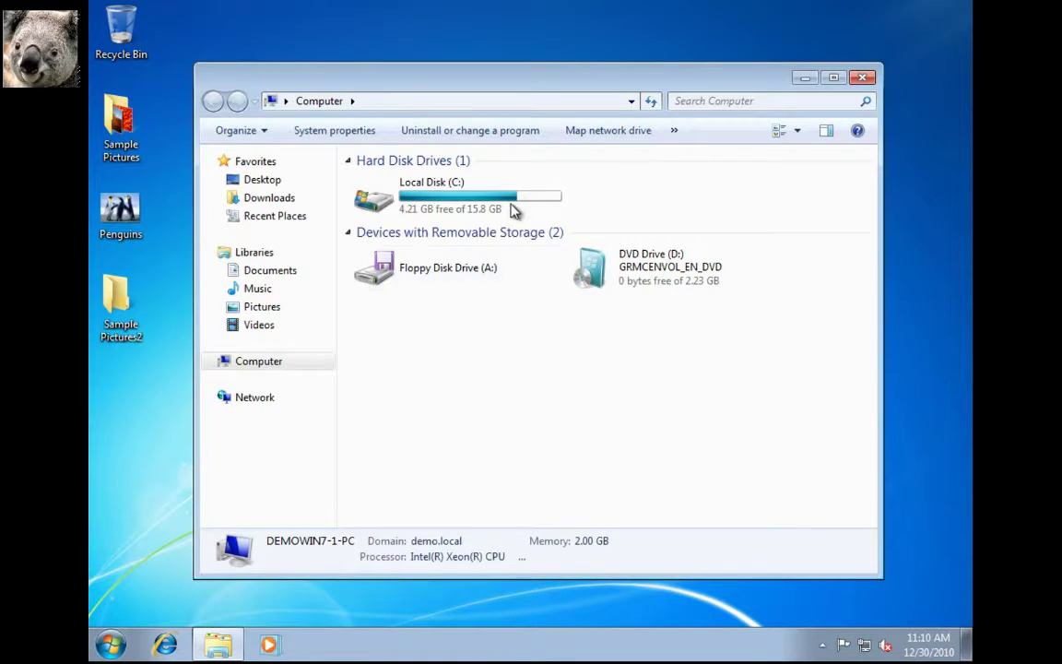
{"action": "left_click", "coordinate": [607, 133]}
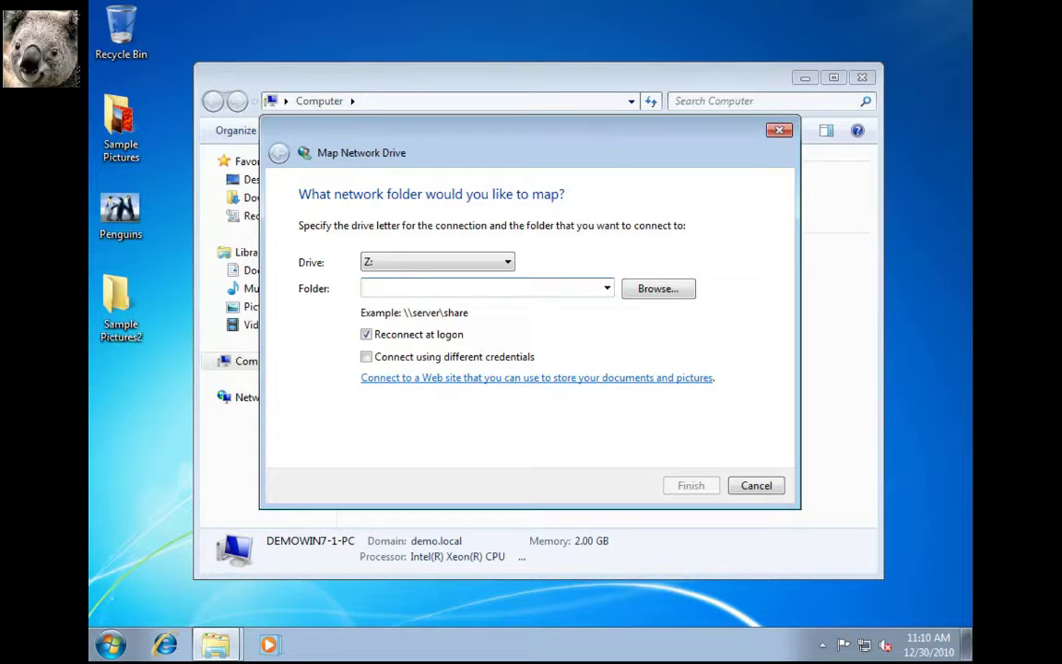
{"action": "type", "text": "\\File"}
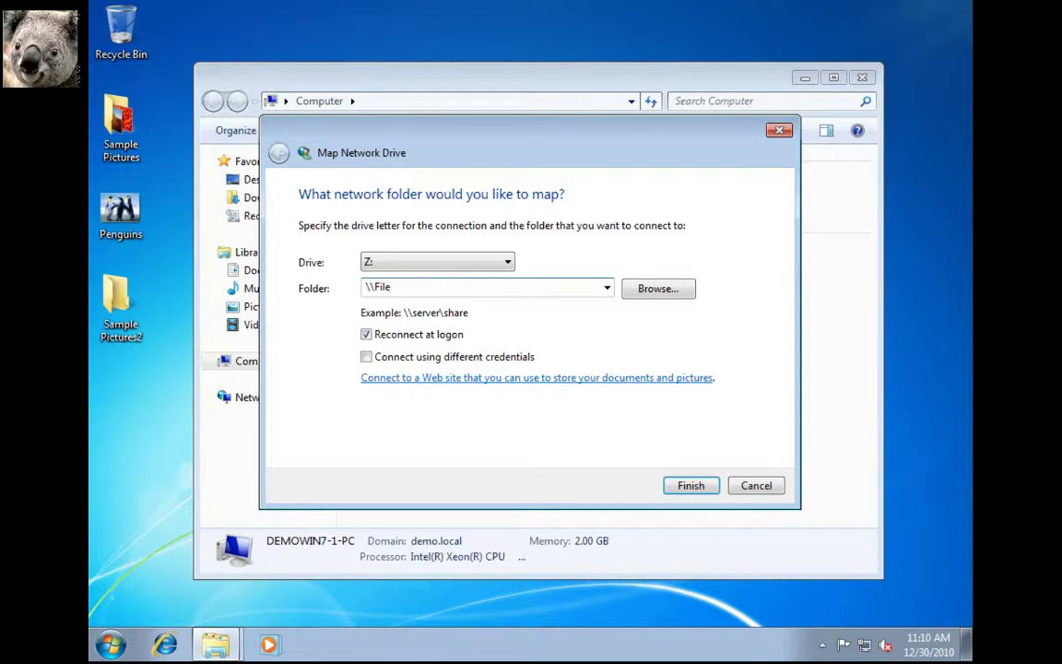
{"action": "type", "text": "-2\\Homedir"}
Finish mapping Homedir as drive Z: and reposition its window beside the desktop
{"action": "left_click", "coordinate": [693, 489]}
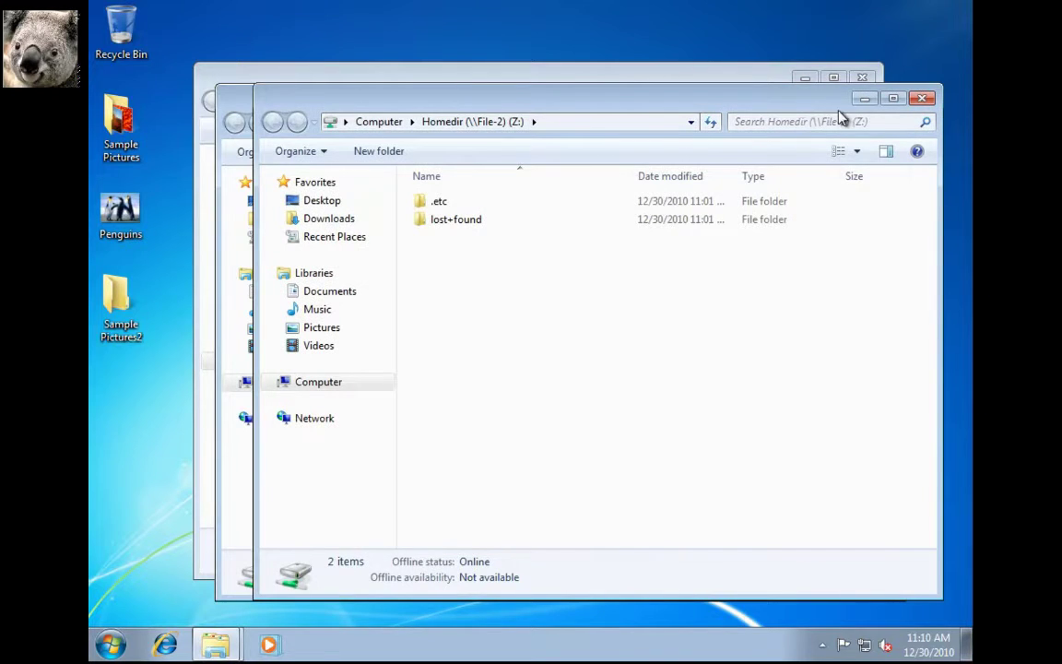
{"action": "key", "text": "super+Right"}
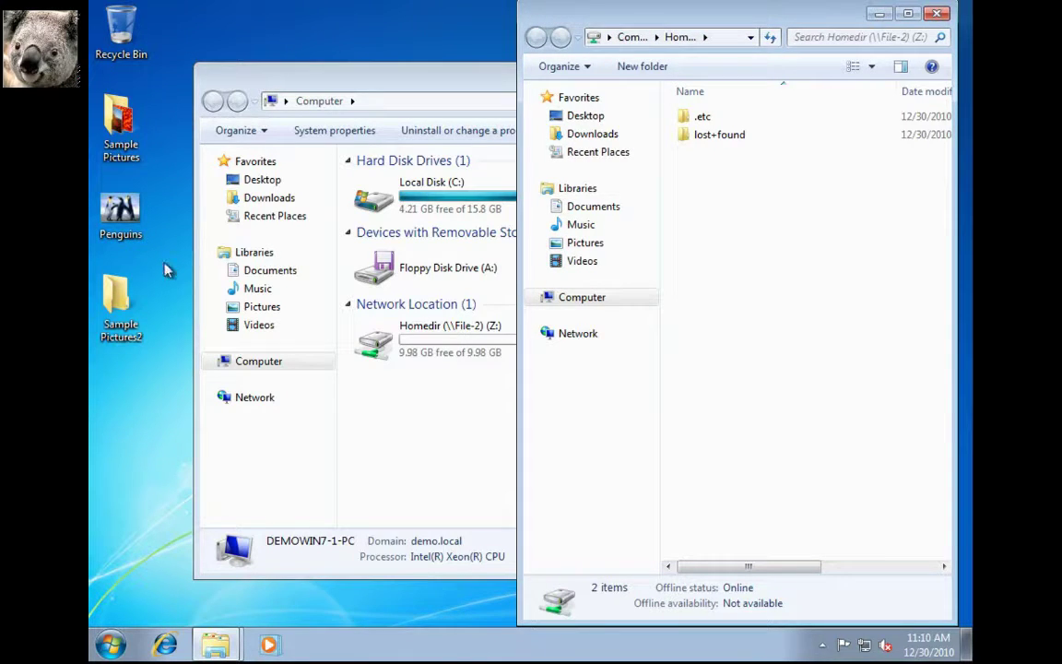
{"action": "key", "text": "super+Left"}
Cut the Penguins picture from the desktop and paste it into the Homedir folder
{"action": "left_click", "coordinate": [134, 214]}
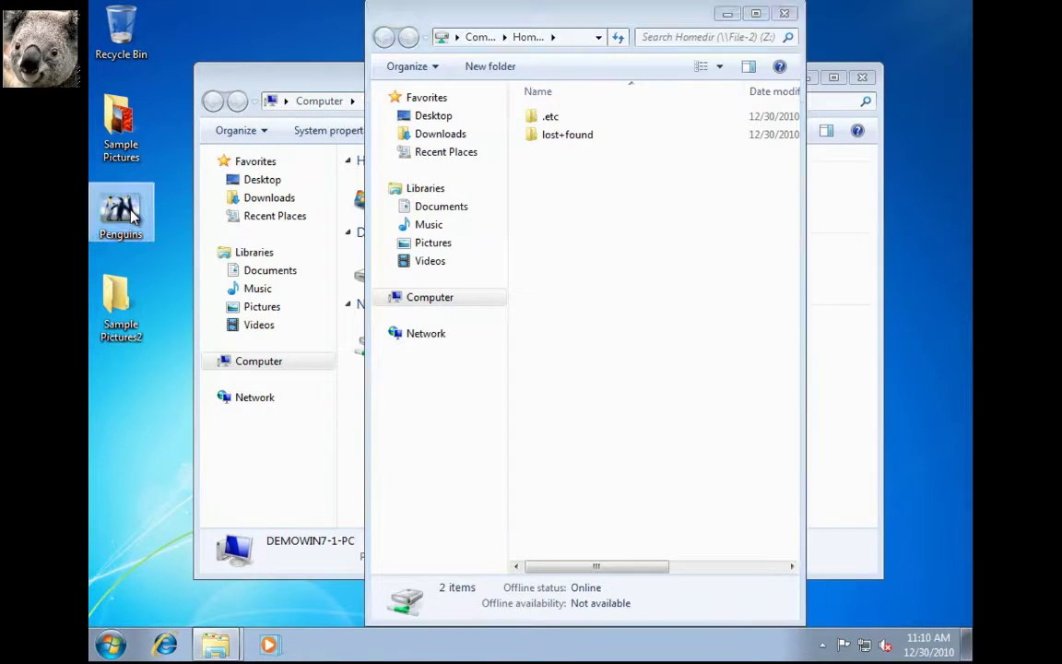
{"action": "right_click", "coordinate": [131, 211]}
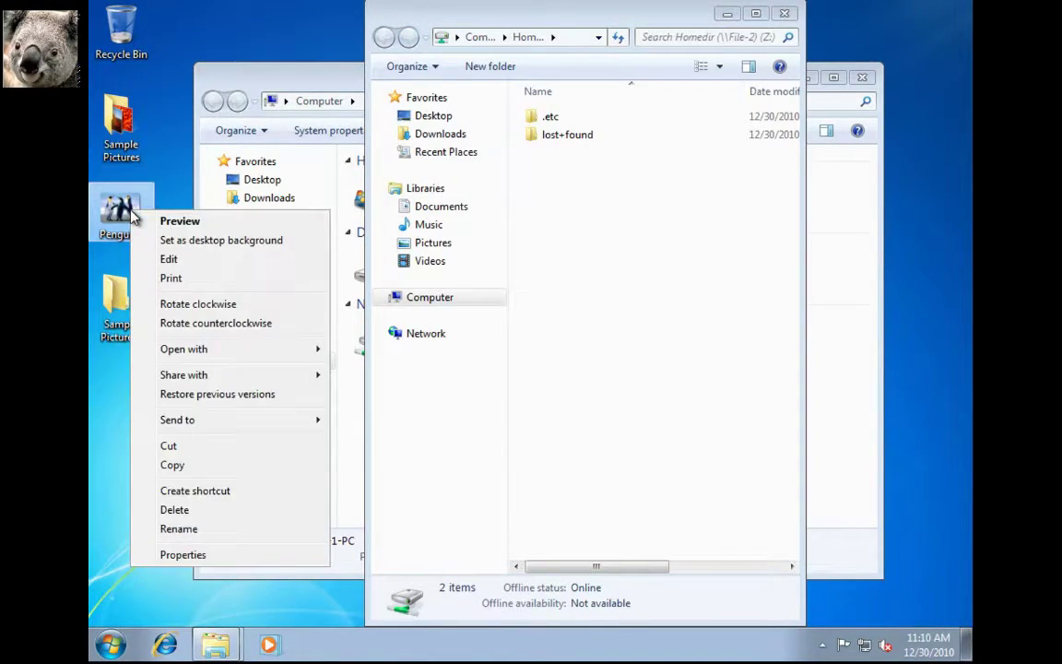
{"action": "left_click", "coordinate": [171, 446]}
{"action": "left_click", "coordinate": [572, 288]}
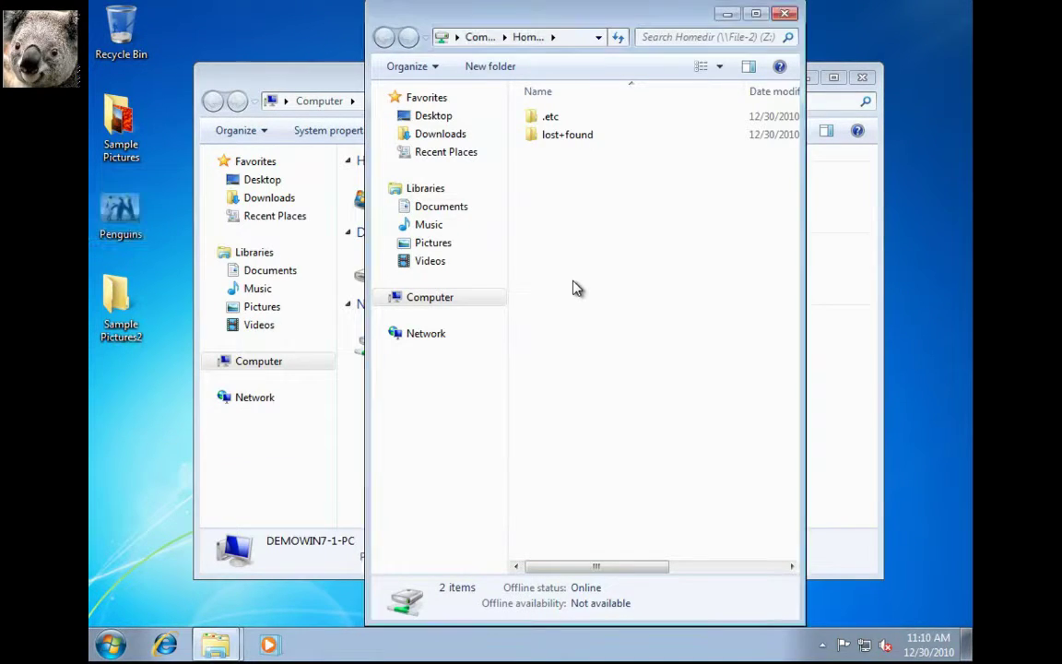
{"action": "right_click", "coordinate": [572, 288]}
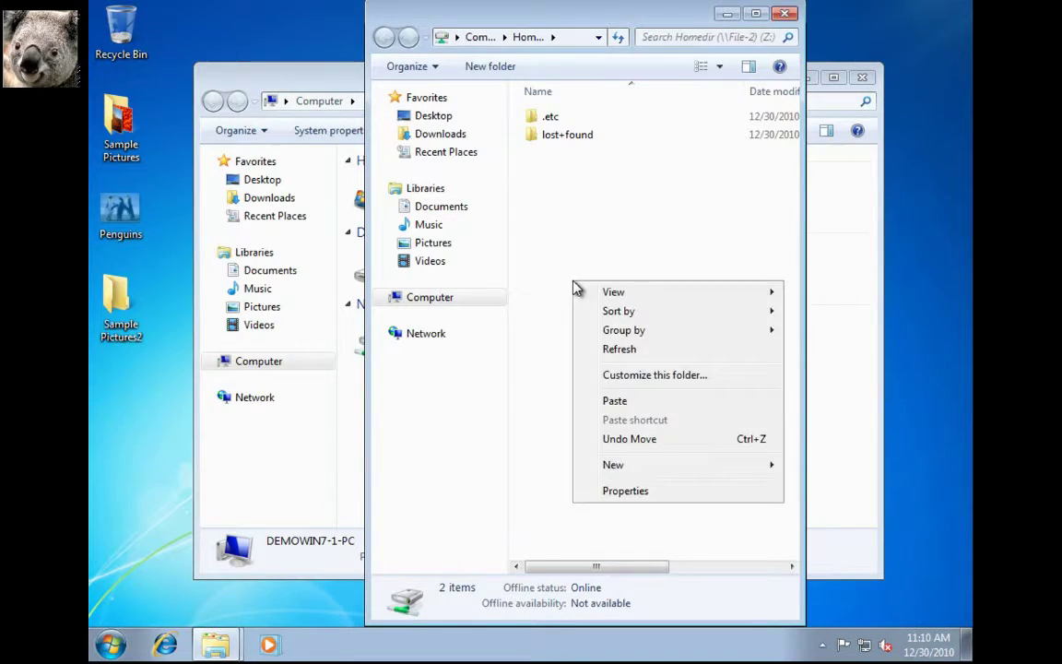
{"action": "left_click", "coordinate": [614, 401]}
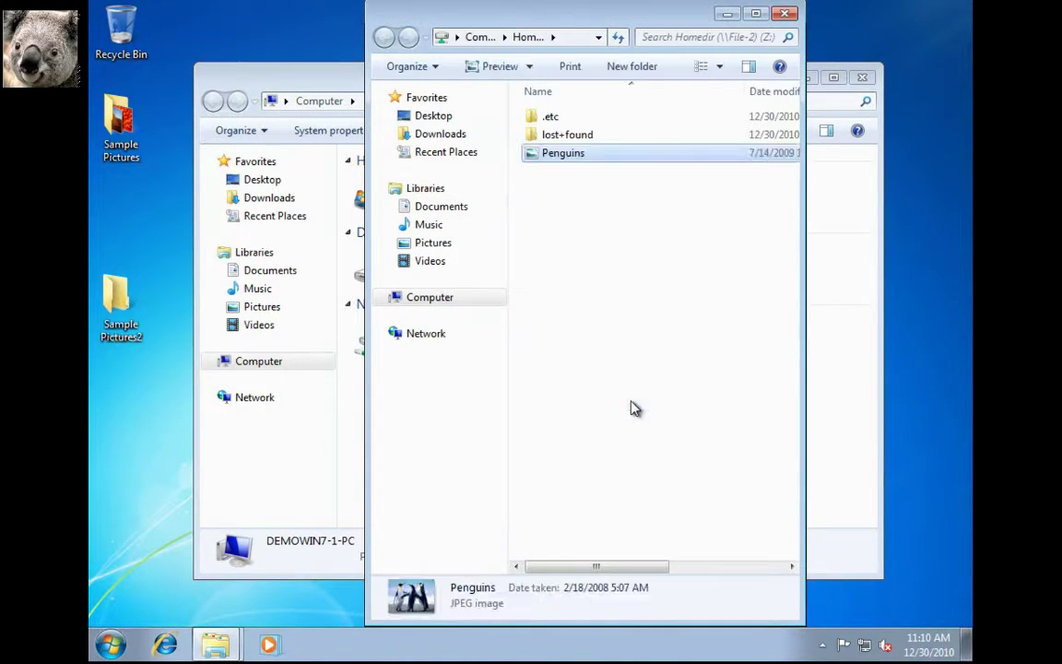
{"action": "left_click", "coordinate": [541, 305]}
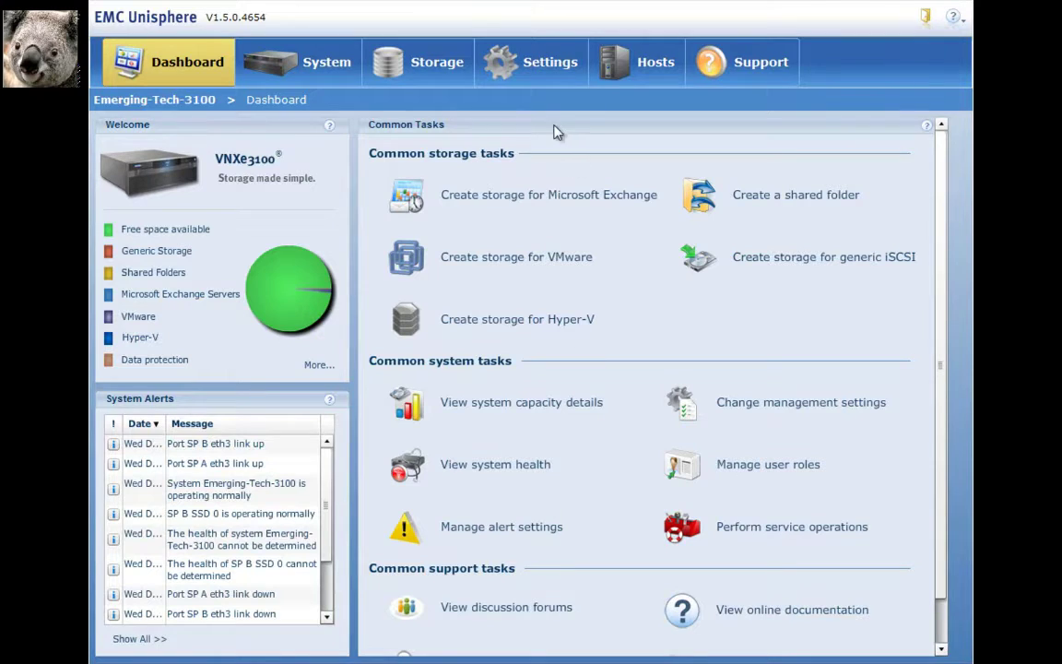
Open share1's Snapshots in Storage > Shared Folders and take a manual snapshot kept 7 days
{"action": "left_click", "coordinate": [422, 78]}
{"action": "left_click", "coordinate": [586, 189]}
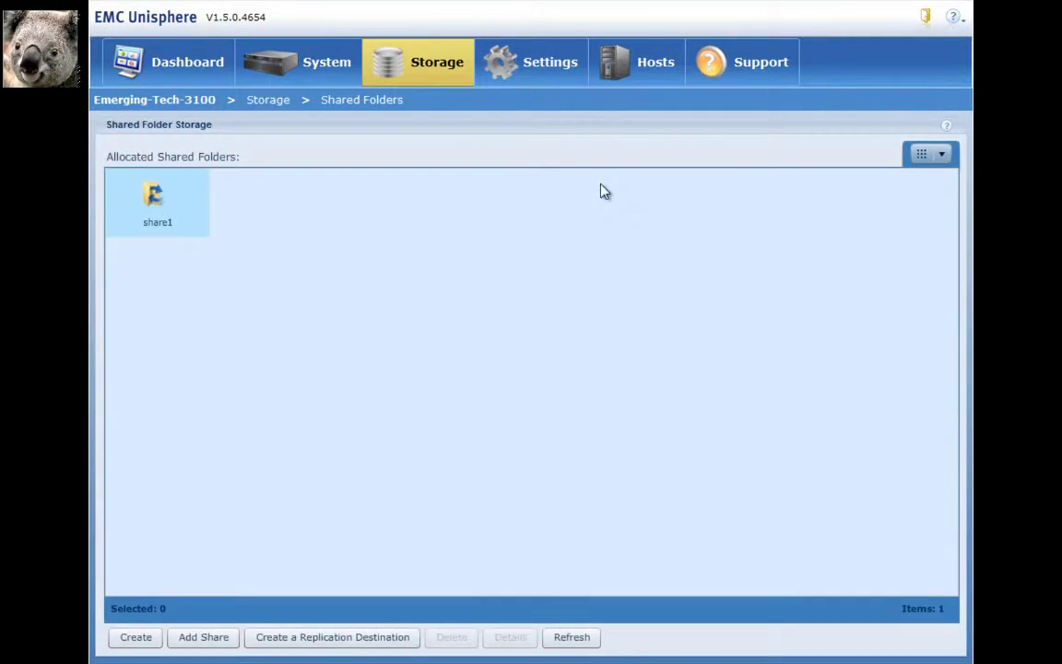
{"action": "left_click", "coordinate": [163, 222]}
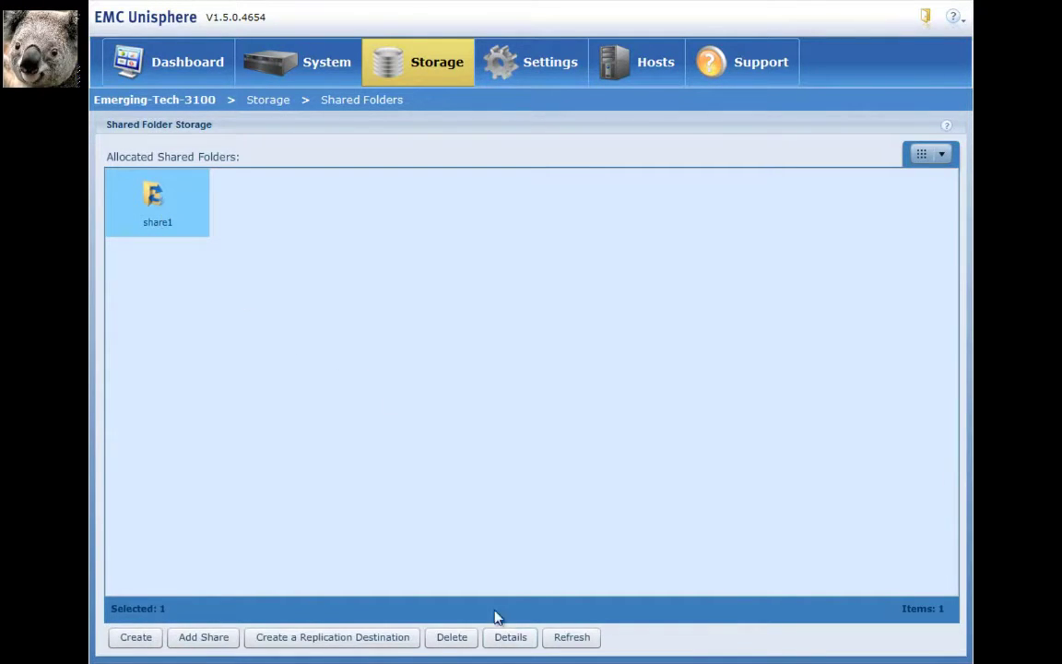
{"action": "left_click", "coordinate": [501, 638]}
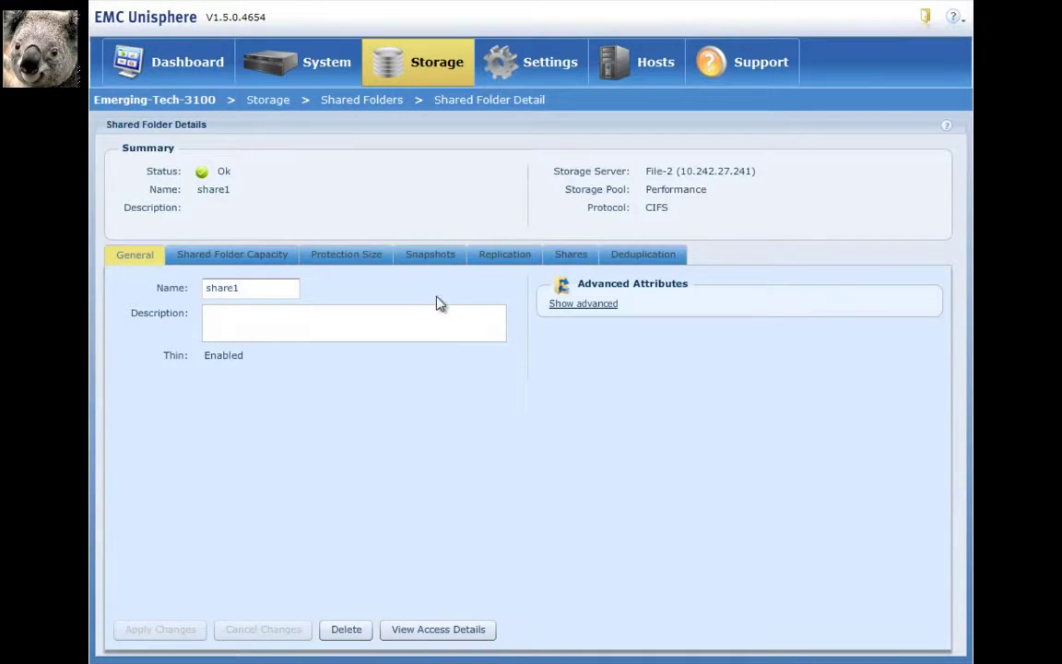
{"action": "left_click", "coordinate": [427, 266]}
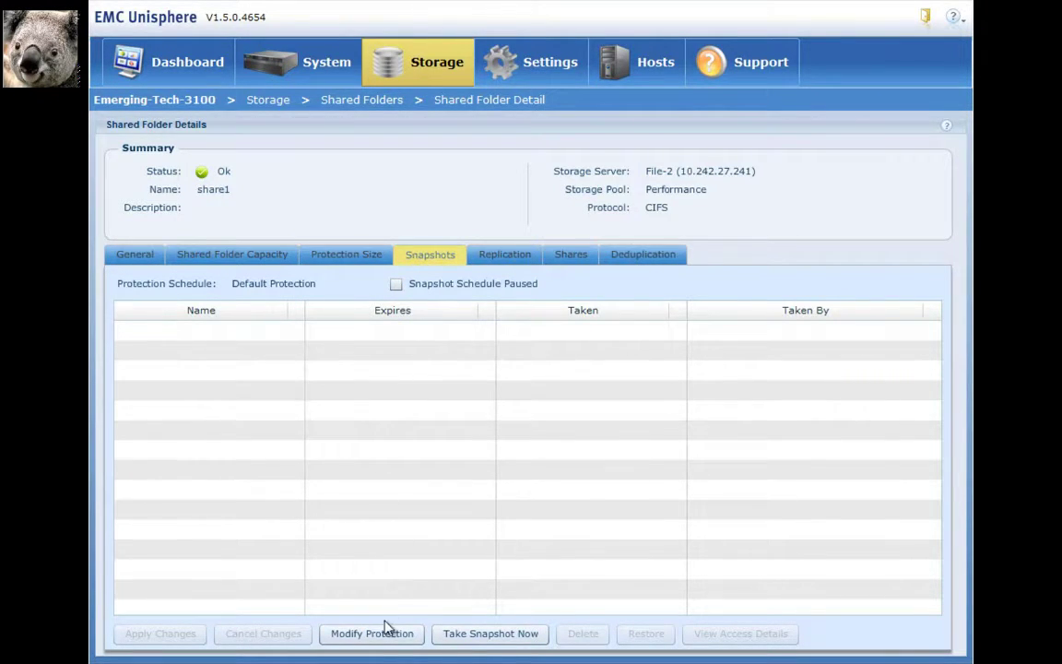
{"action": "left_click", "coordinate": [476, 636]}
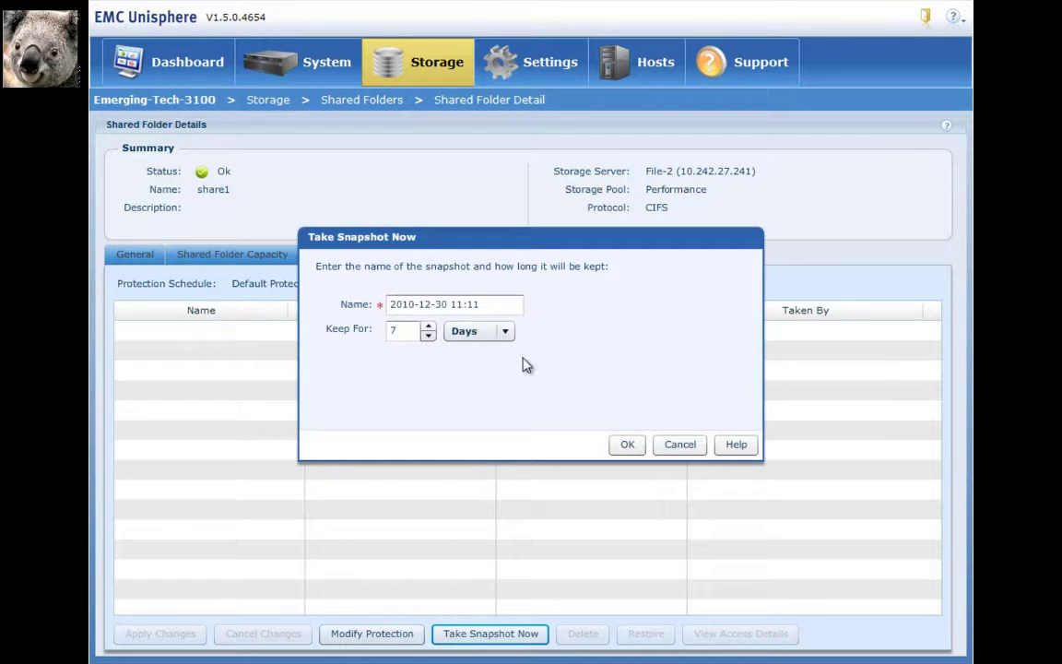
{"action": "left_click", "coordinate": [626, 446]}
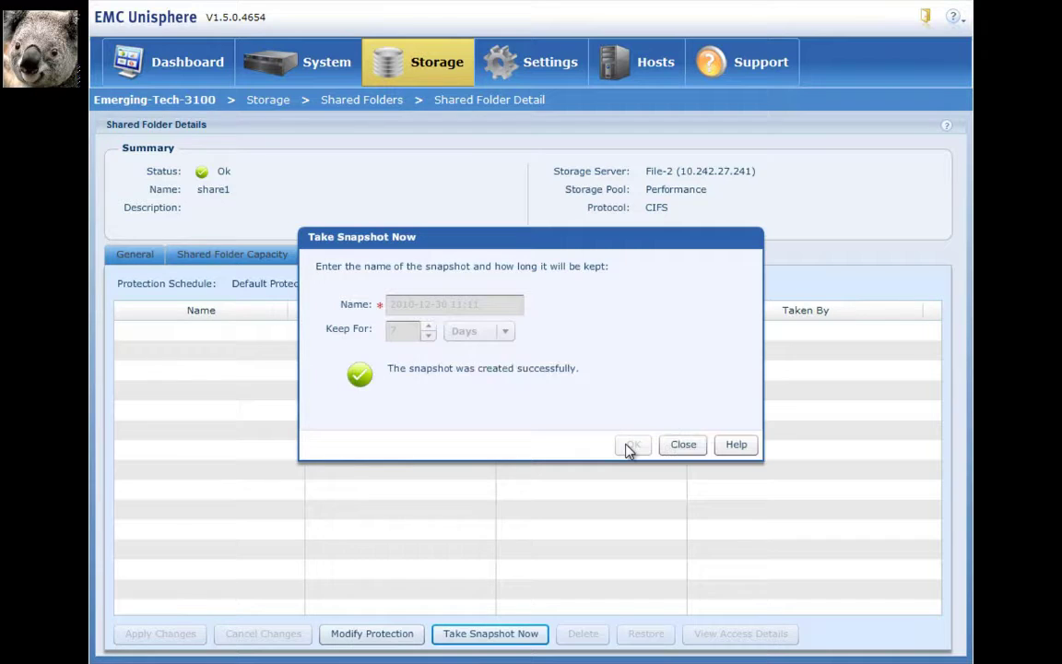
{"action": "left_click", "coordinate": [686, 448]}
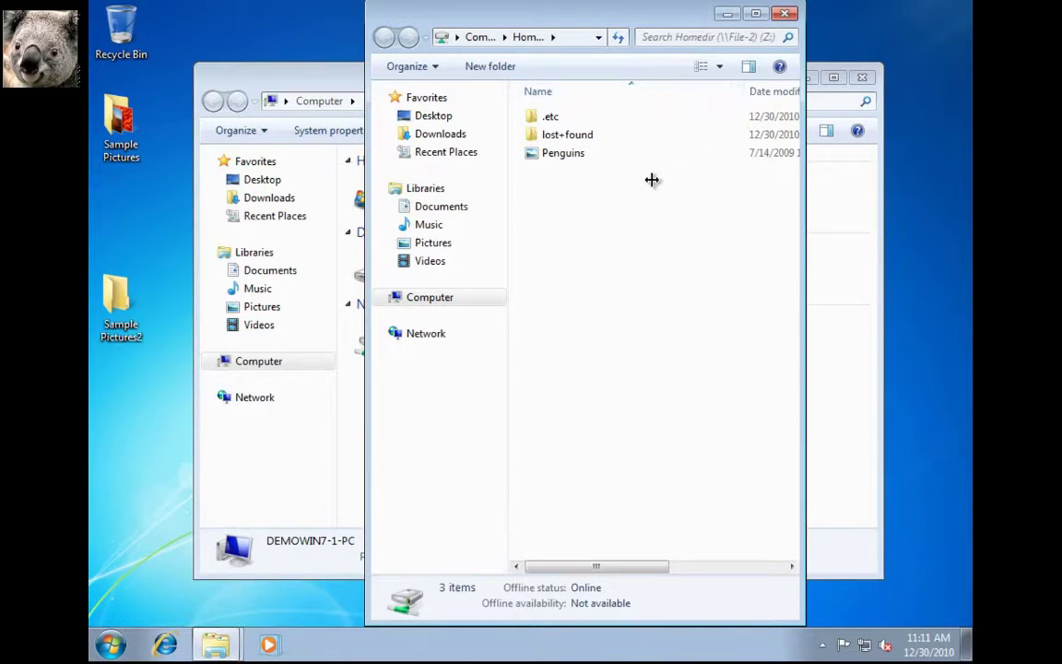
Permanently delete Penguins from Homedir (Z:) and close the Homedir window
{"action": "left_click", "coordinate": [563, 155]}
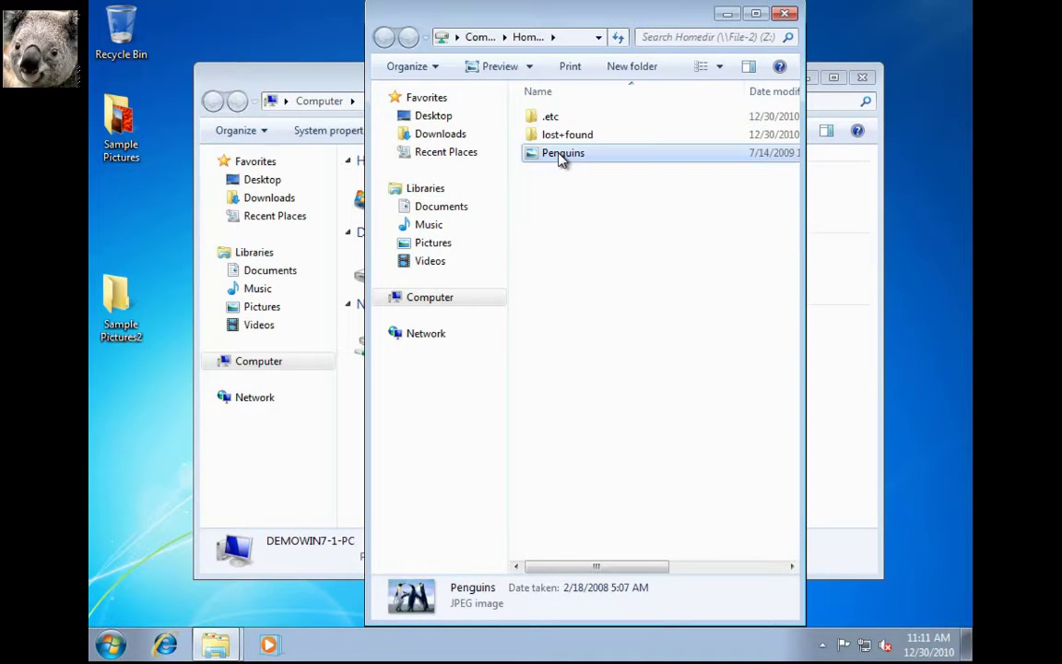
{"action": "key", "text": "Delete"}
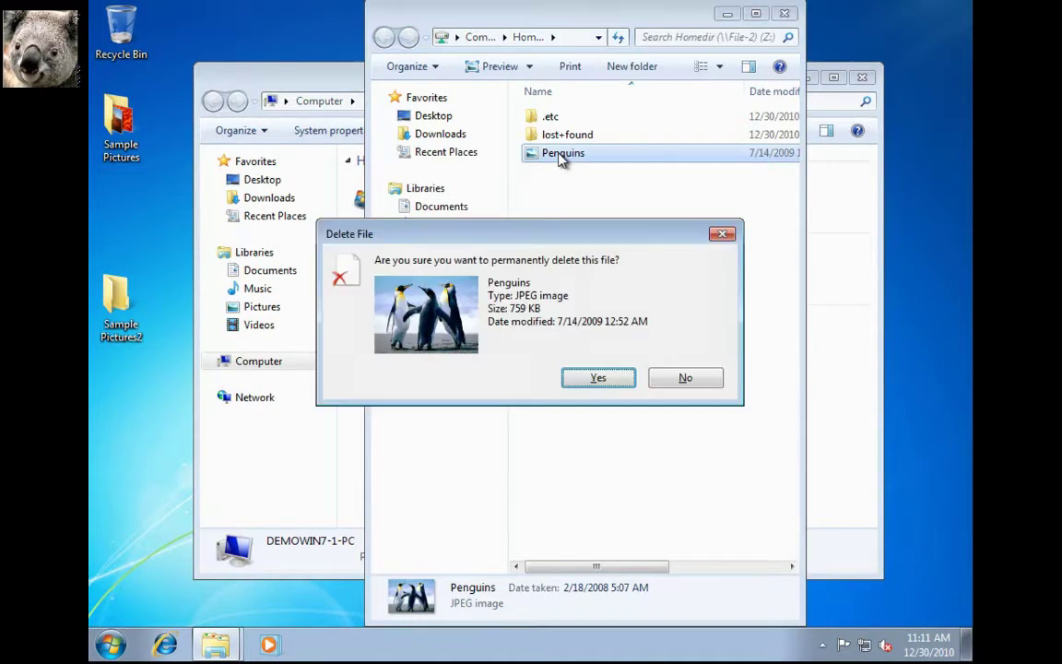
{"action": "left_click", "coordinate": [597, 379]}
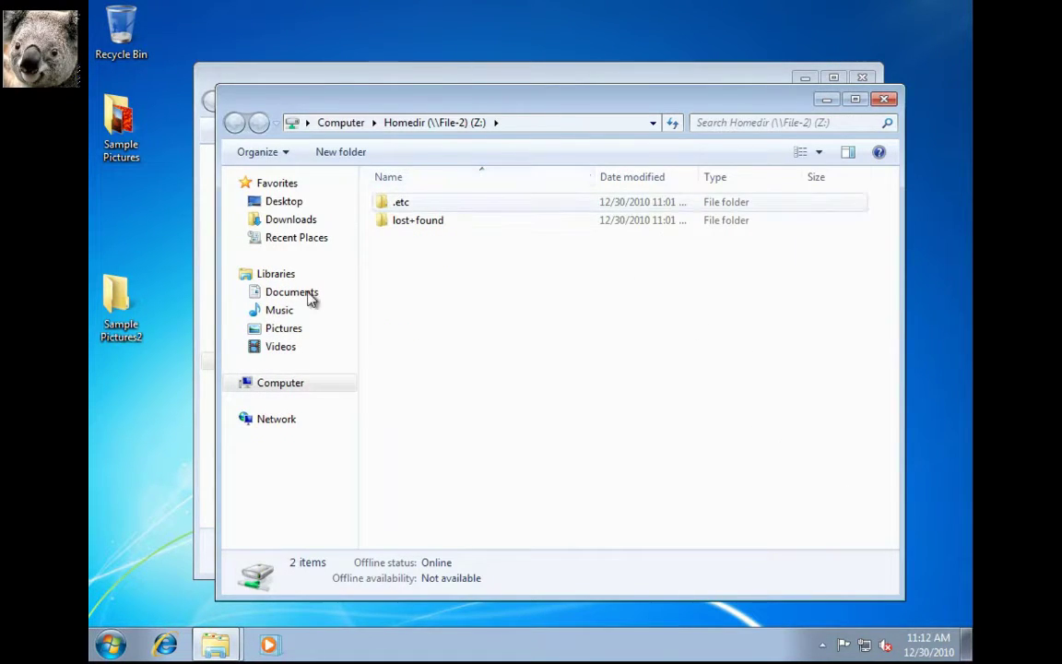
{"action": "left_click", "coordinate": [884, 99]}
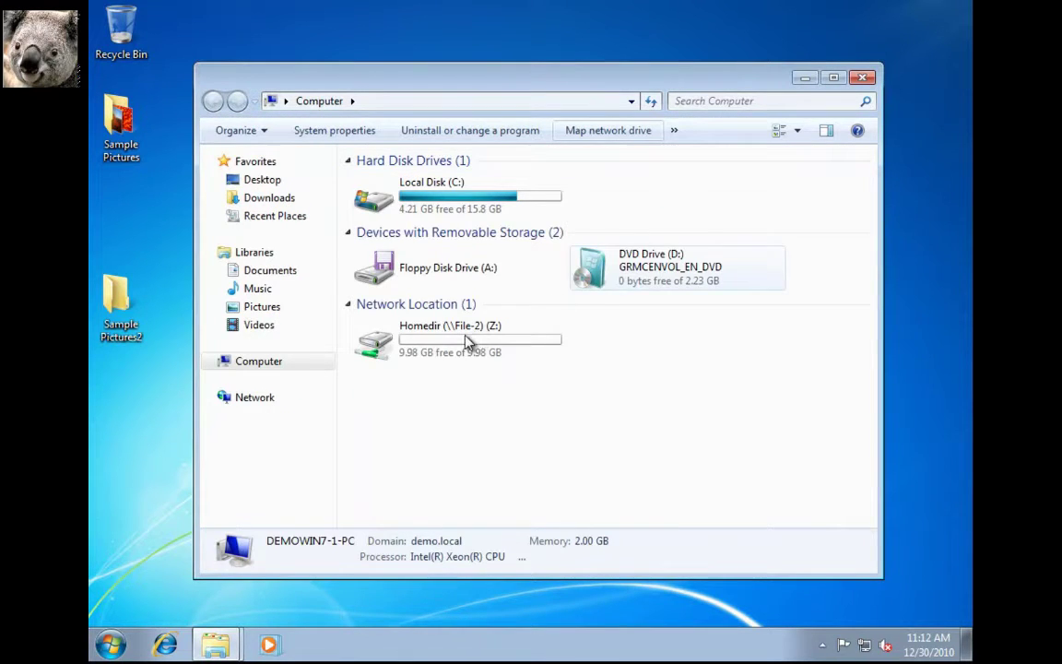
Open today's previous version of Homedir (Z:) and preview the deleted Penguins image there
{"action": "left_click", "coordinate": [468, 340]}
{"action": "right_click", "coordinate": [467, 341]}
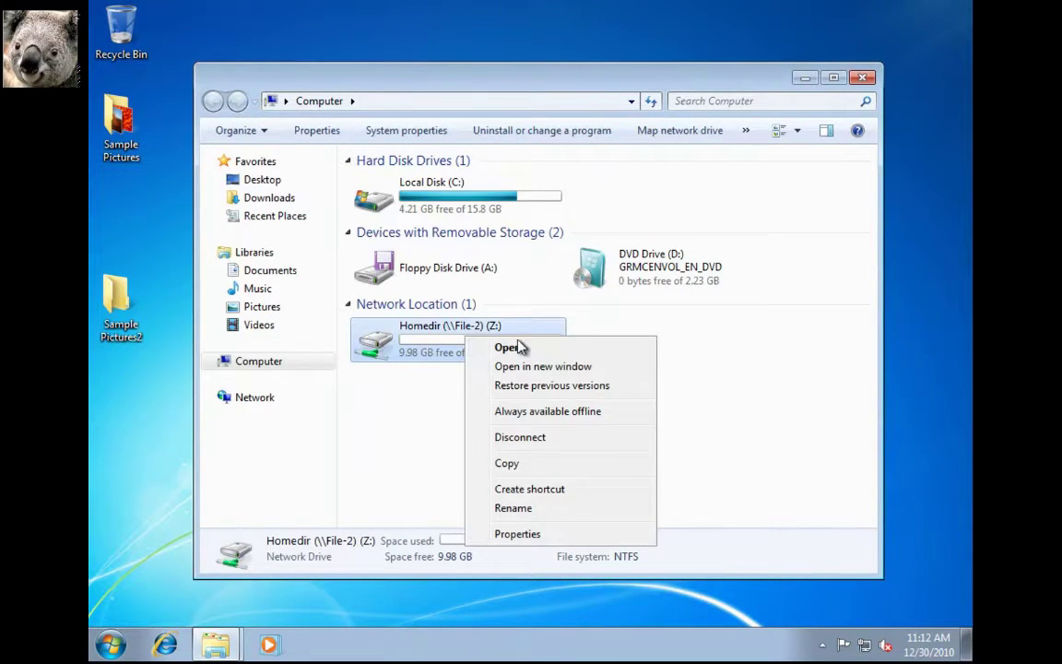
{"action": "left_click", "coordinate": [559, 387]}
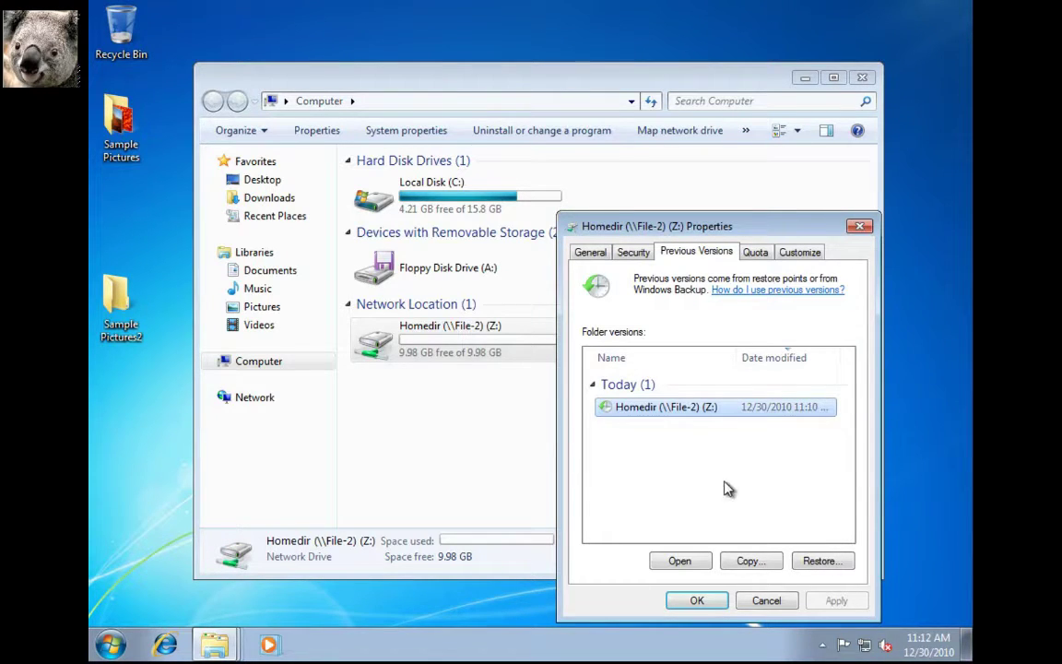
{"action": "double_click", "coordinate": [696, 411]}
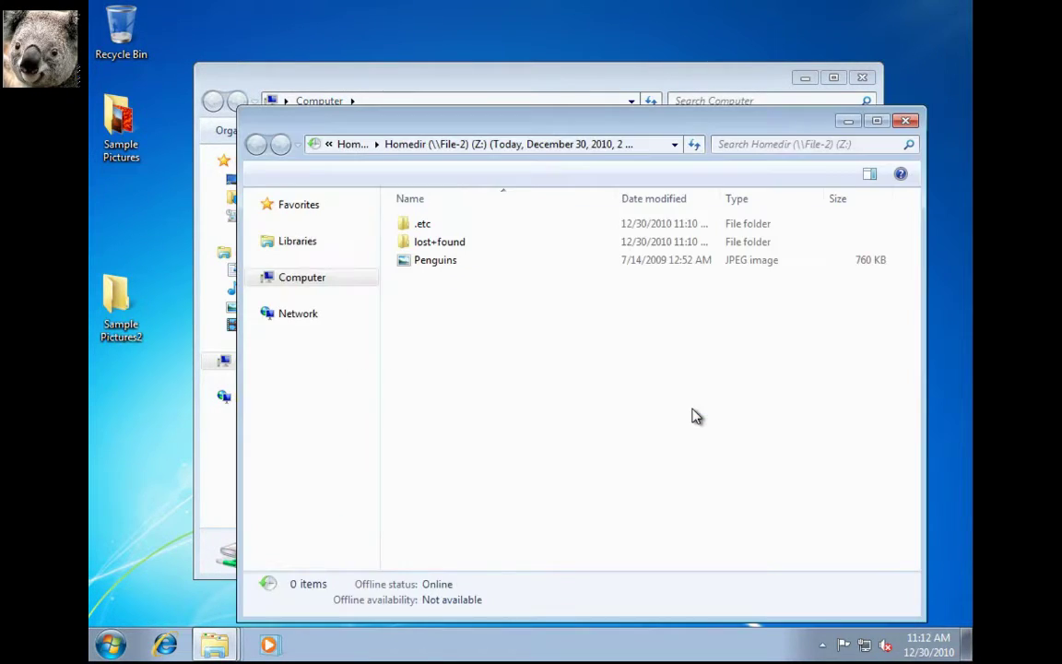
{"action": "left_click", "coordinate": [434, 261]}
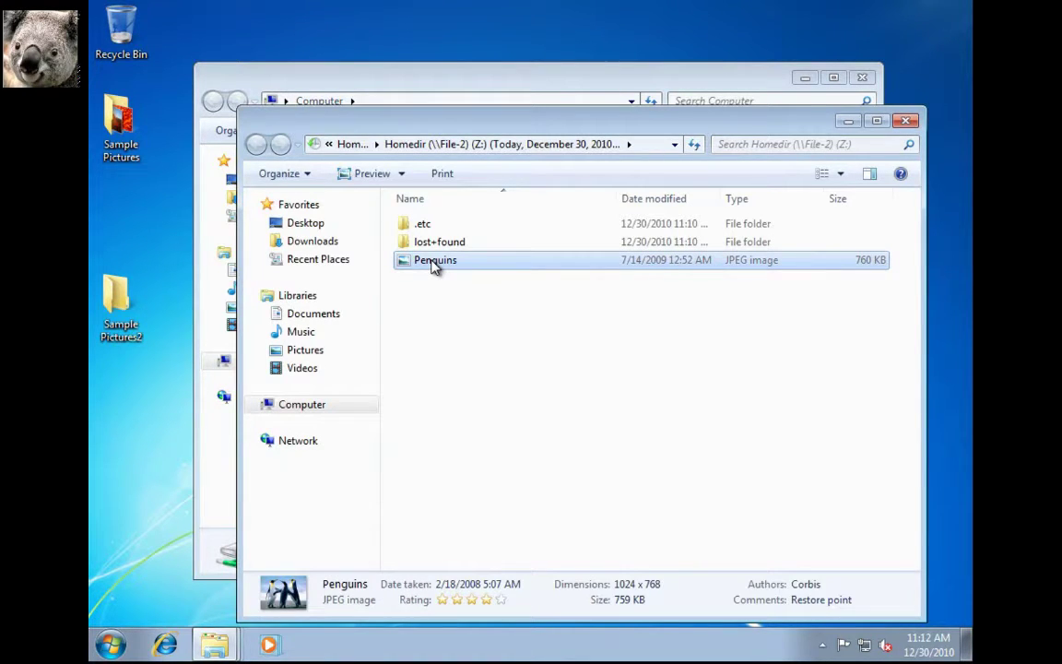
{"action": "double_click", "coordinate": [434, 261]}
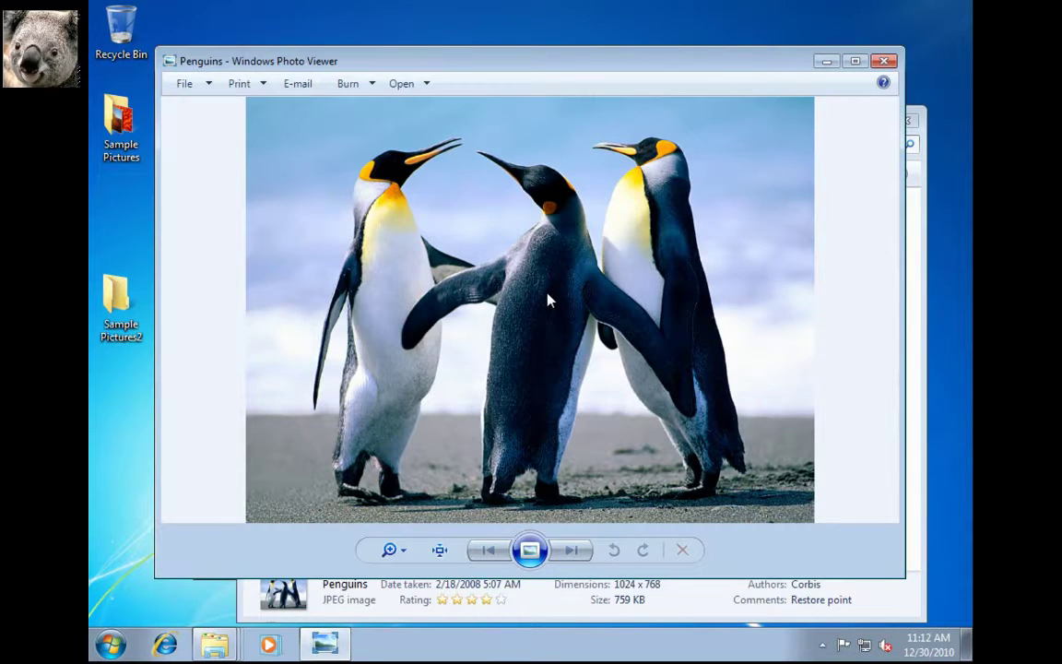
{"action": "left_click", "coordinate": [883, 62]}
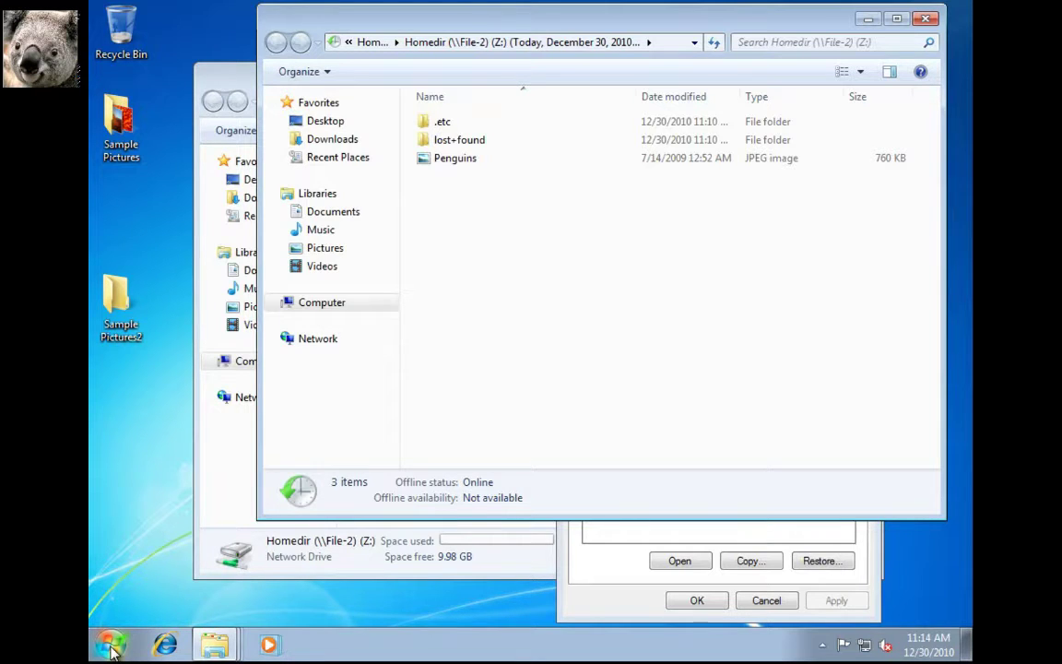
Launch Computer Management from Computer > Manage and connect it to File-2
{"action": "left_click", "coordinate": [110, 648]}
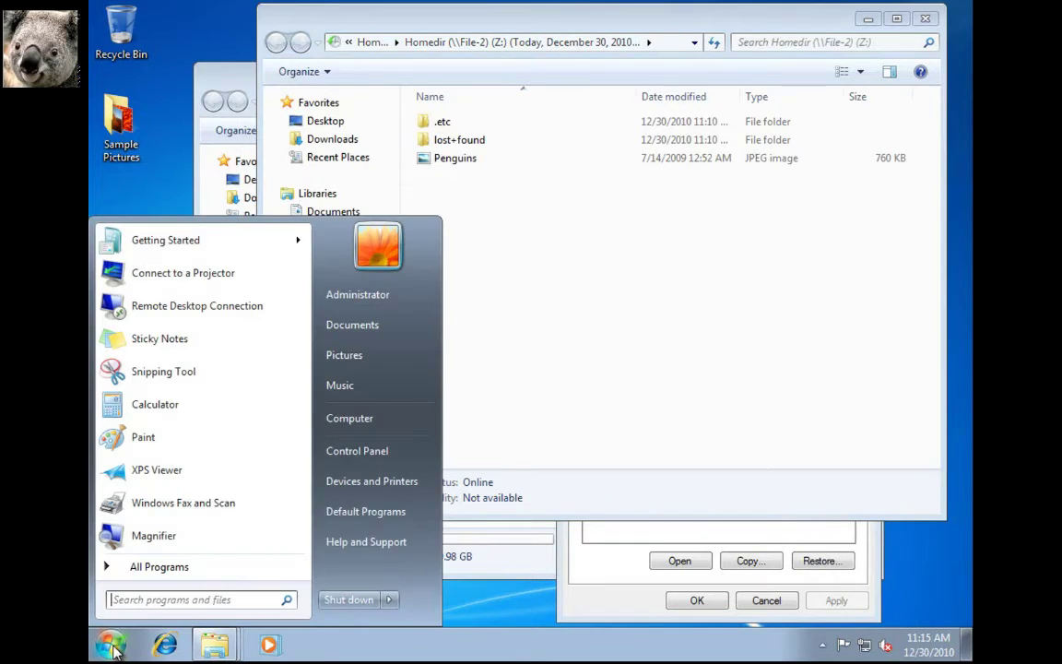
{"action": "right_click", "coordinate": [359, 425]}
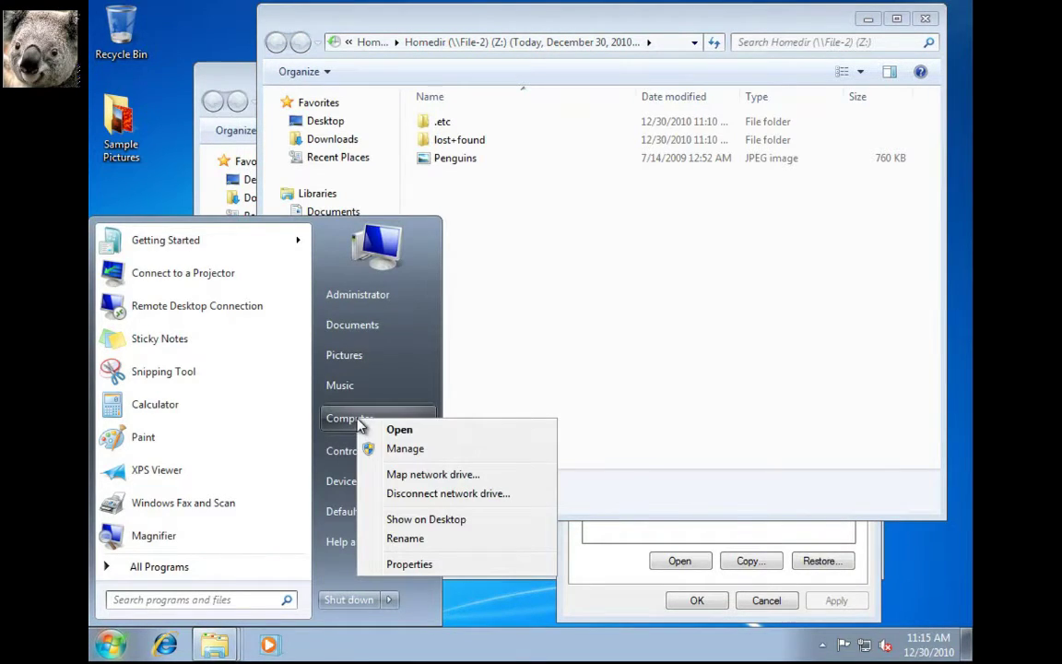
{"action": "left_click", "coordinate": [420, 452]}
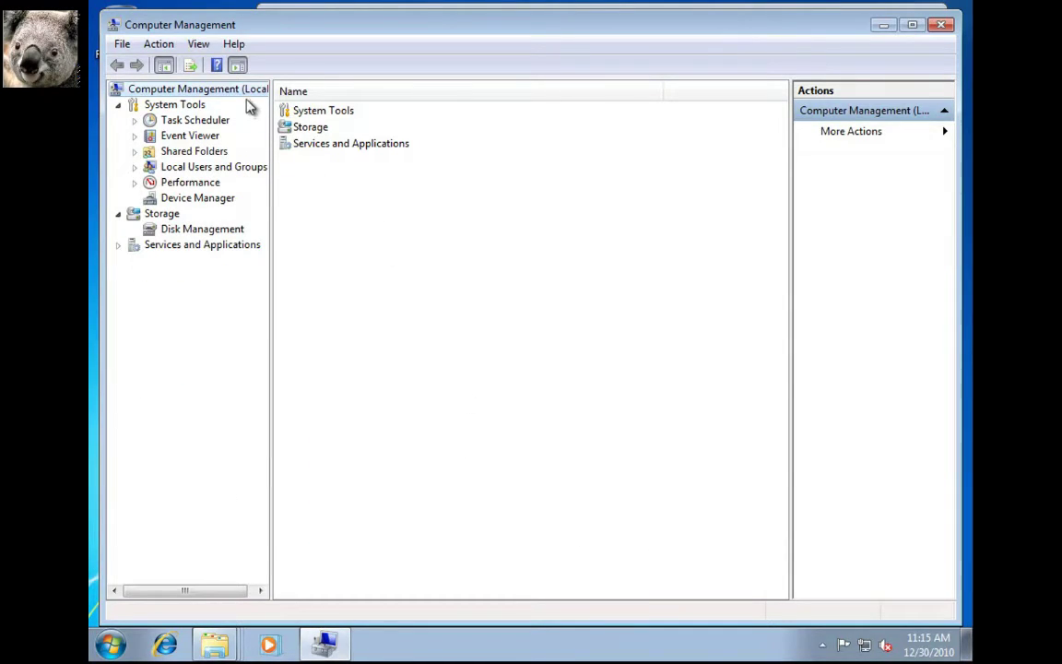
{"action": "right_click", "coordinate": [249, 96]}
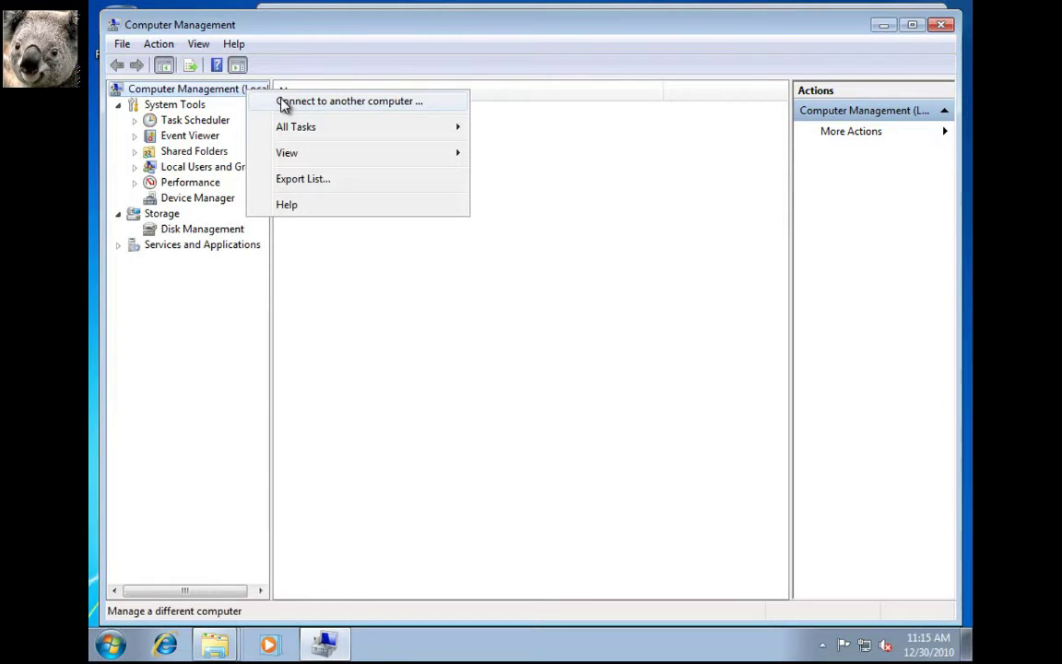
{"action": "left_click", "coordinate": [282, 103]}
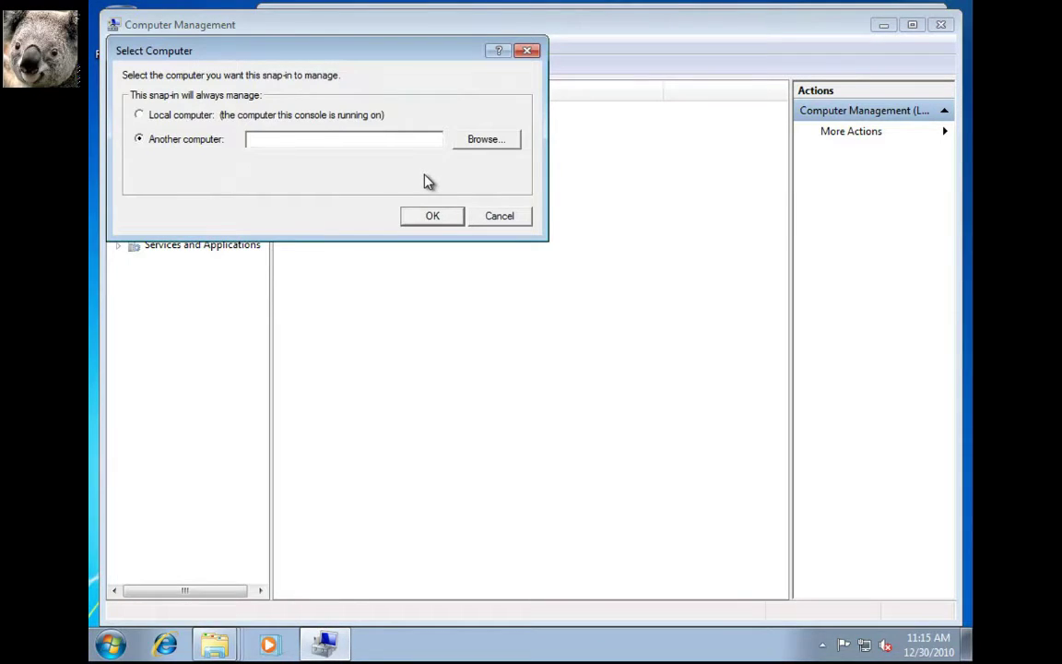
{"action": "type", "text": "File-2"}
{"action": "key", "text": "Return"}
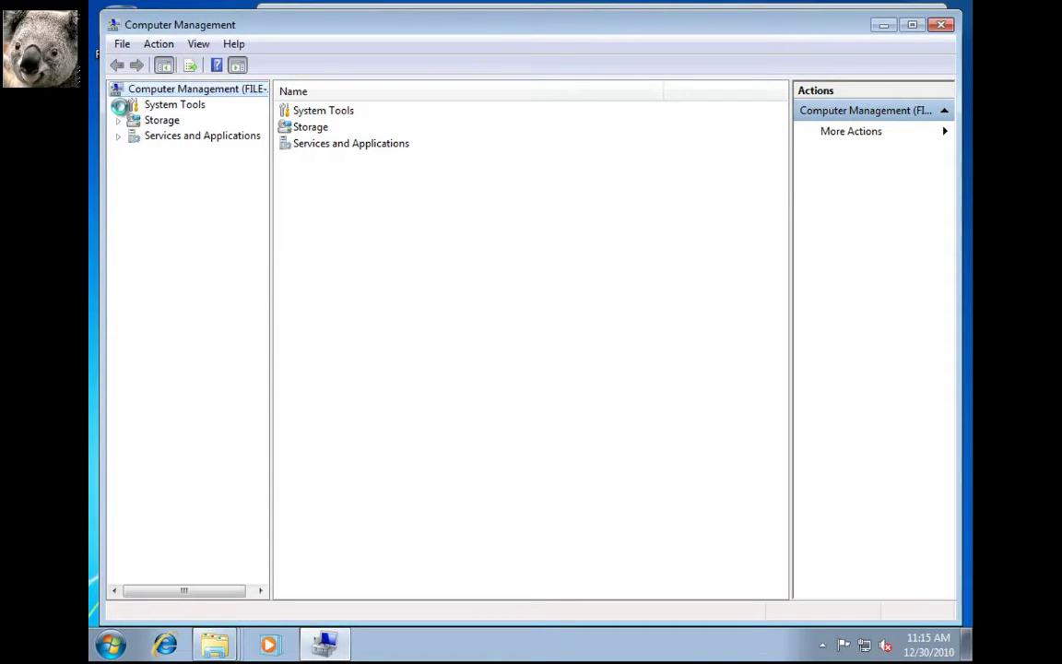
List File-2's shares under System Tools > Shared Folders, select Homedir, and refresh
{"action": "left_click", "coordinate": [118, 105]}
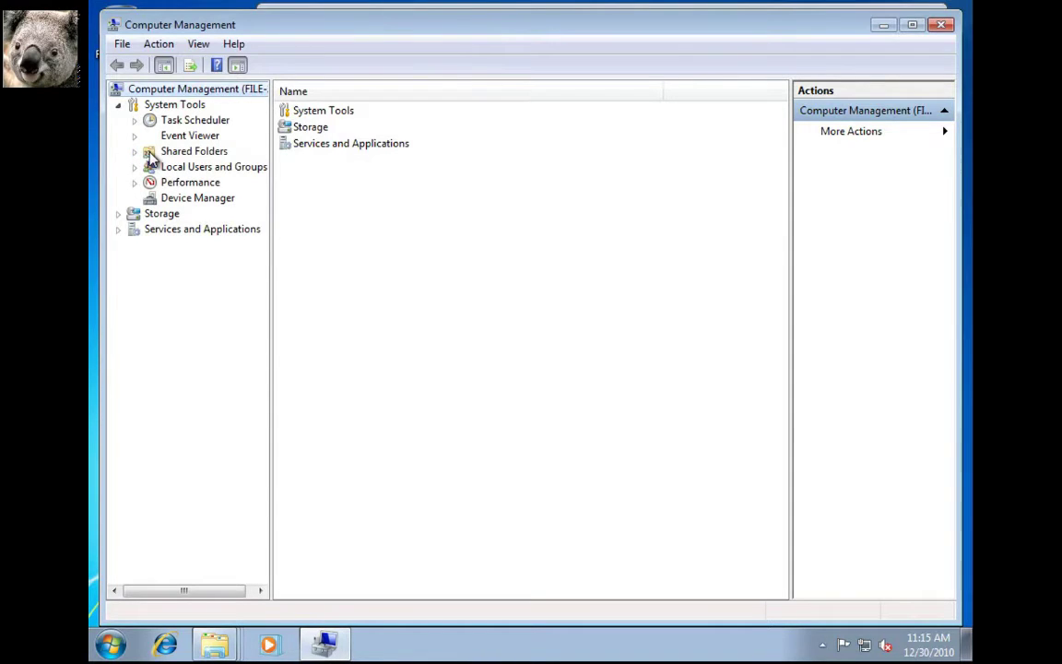
{"action": "left_click", "coordinate": [143, 153]}
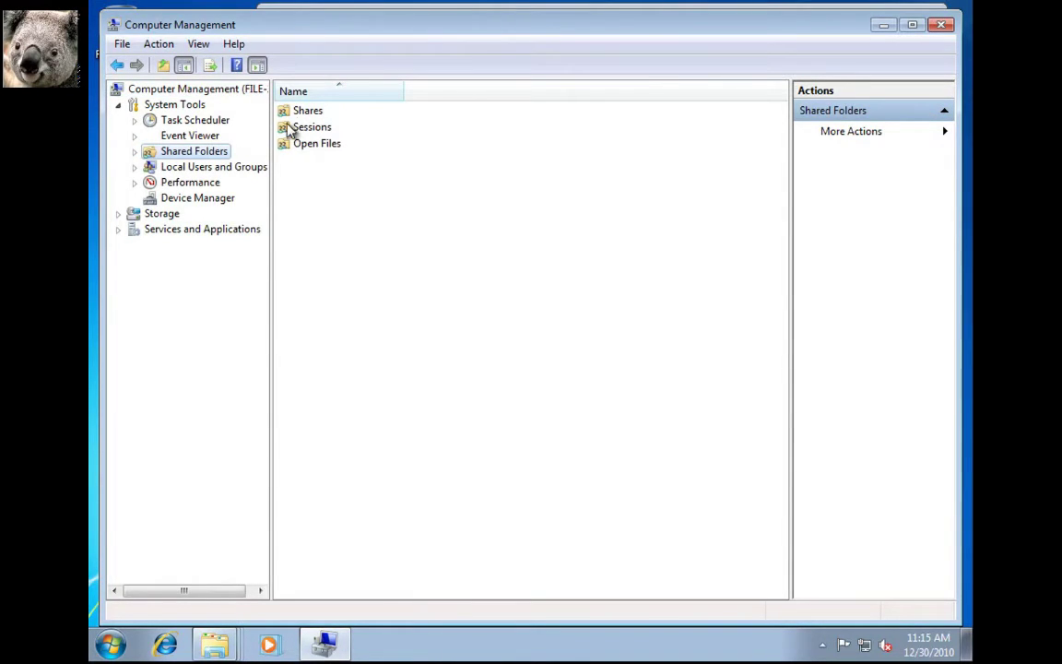
{"action": "double_click", "coordinate": [314, 112]}
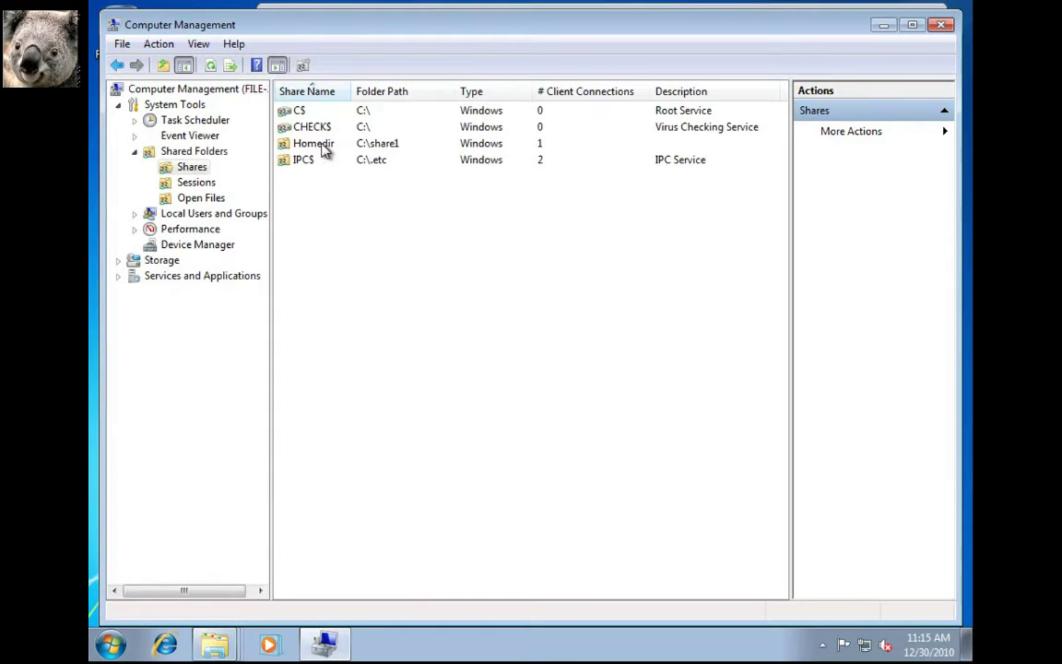
{"action": "left_click", "coordinate": [324, 147]}
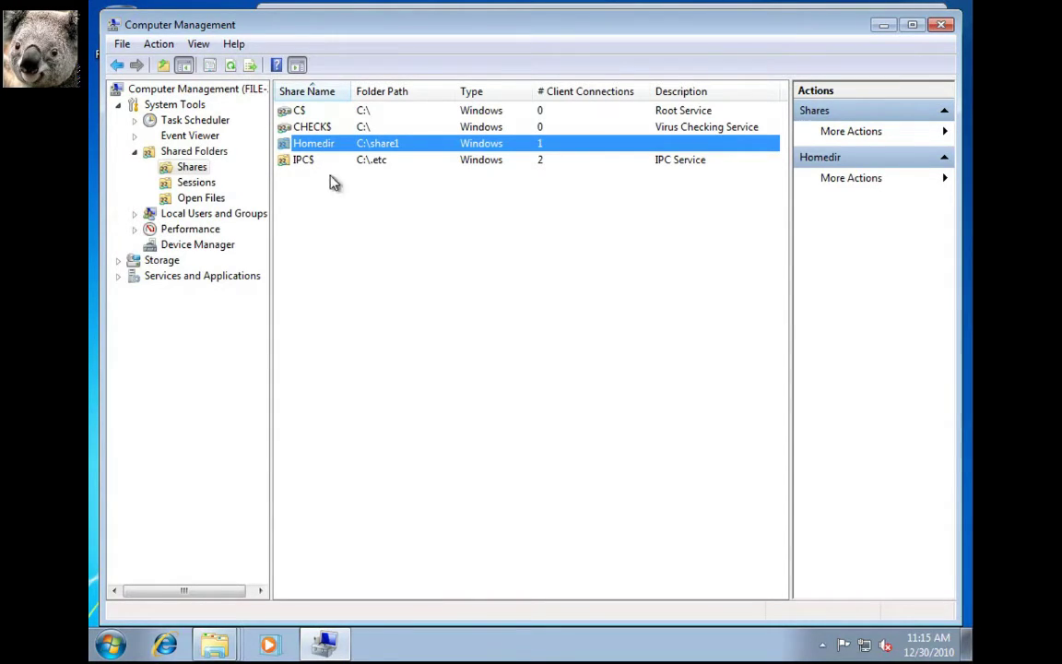
{"action": "key", "text": "F5"}
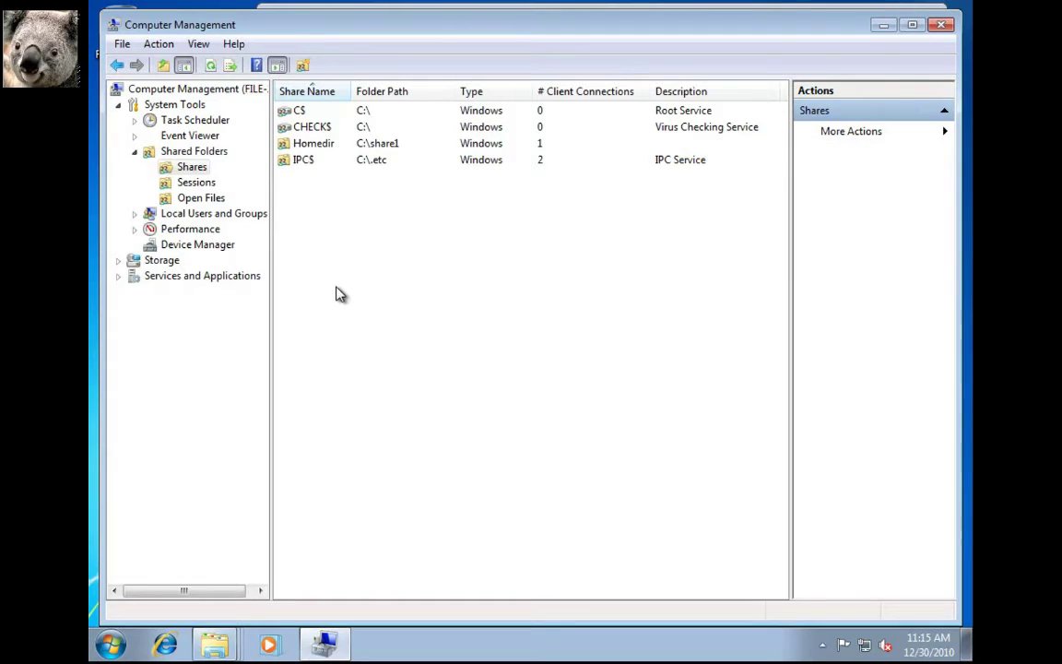